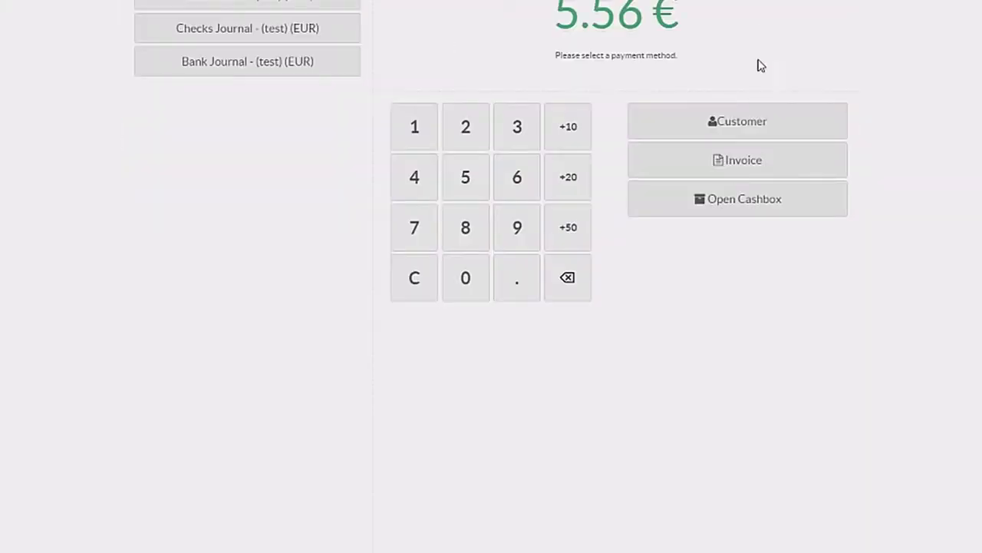
# - Mark the point-of-sale order to be invoiced
pyautogui.click(750, 161)
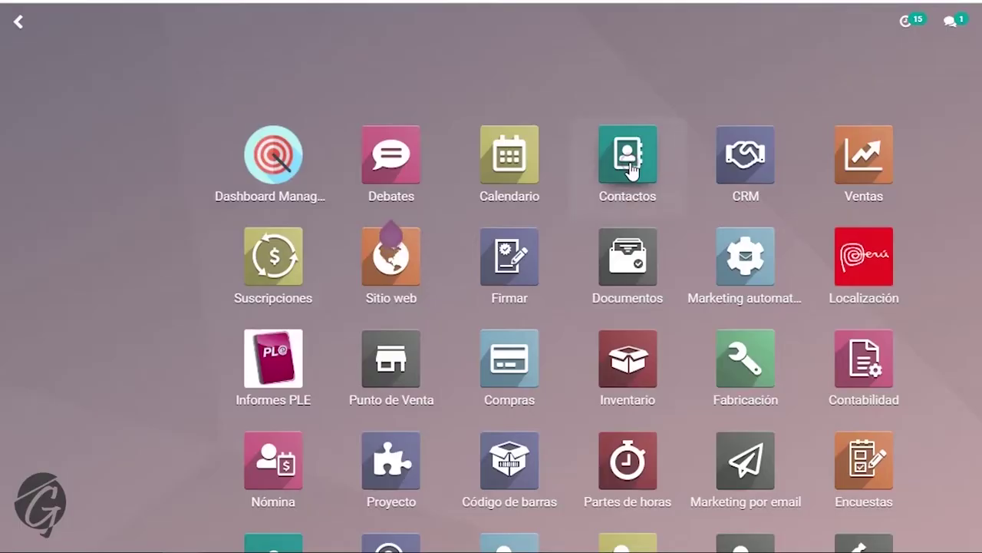
# - Open the Contactos app and browse its 22188 contact cards
pyautogui.click(615, 161)
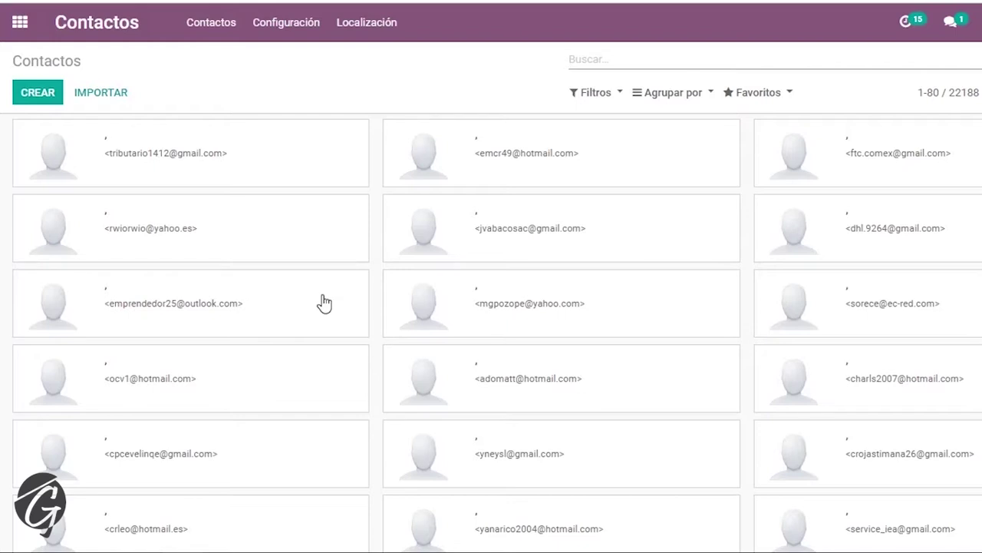
pyautogui.scroll(1, 323, 304)
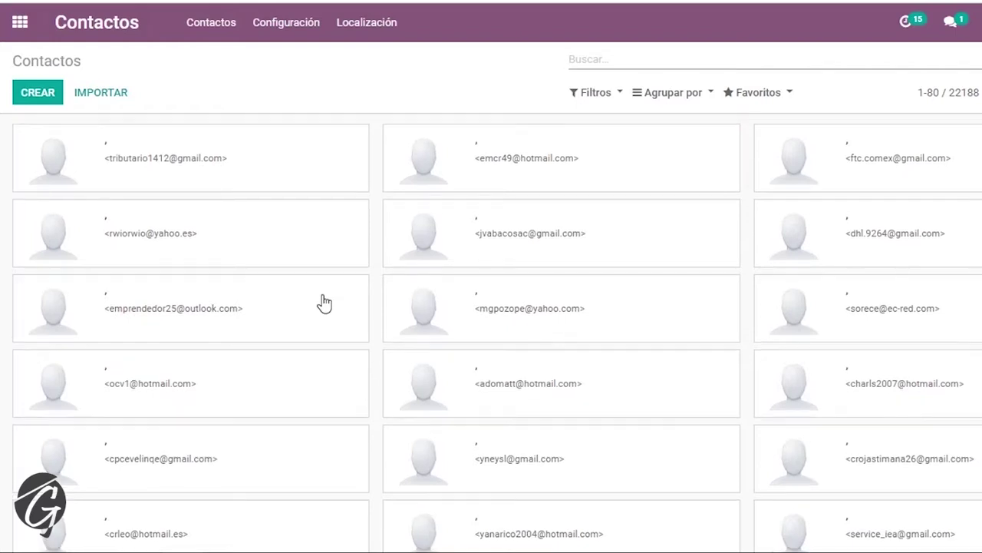
pyautogui.scroll(-2, 292, 233)
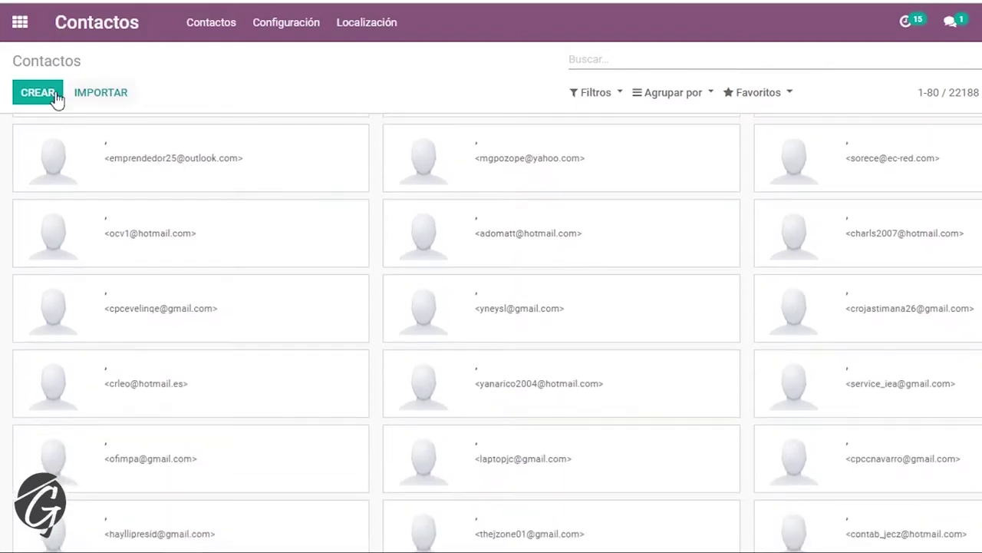
pyautogui.click(38, 93)
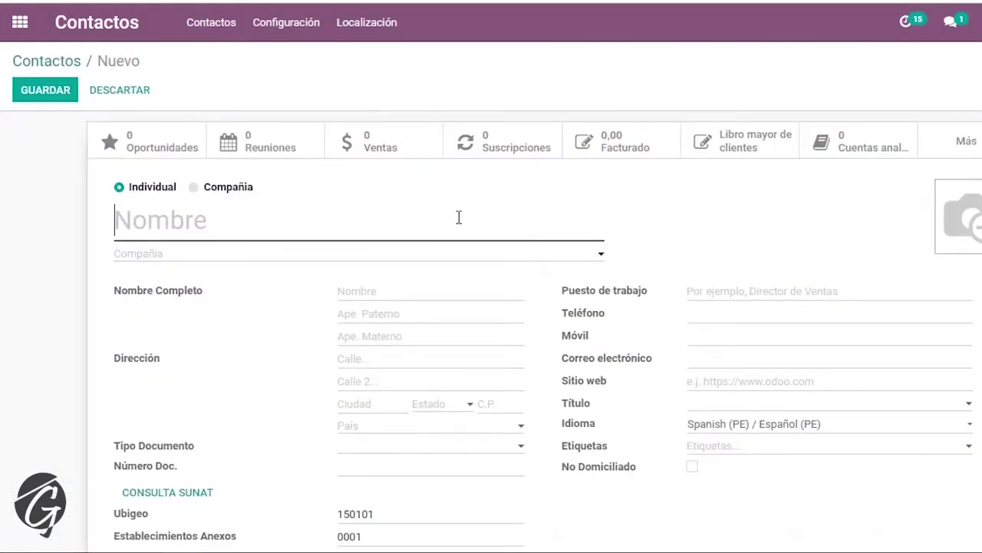
pyautogui.write('S')
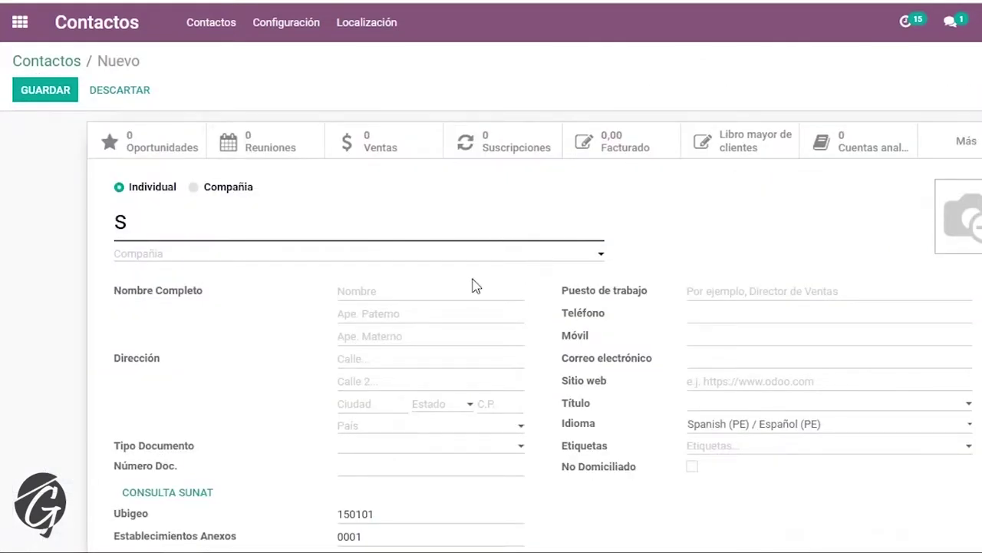
pyautogui.scroll(-3, 473, 286)
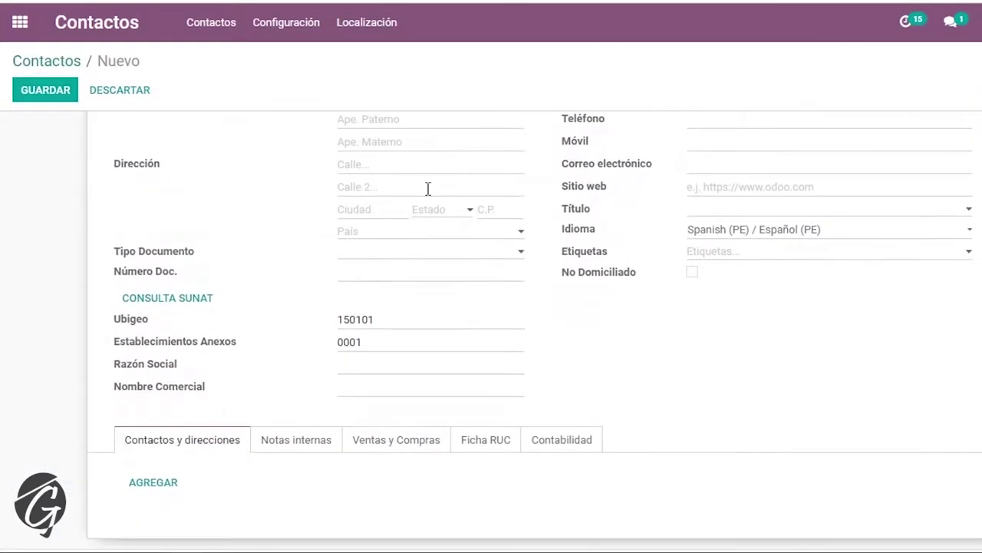
pyautogui.scroll(3, 400, 195)
pyautogui.scroll(-1, 416, 235)
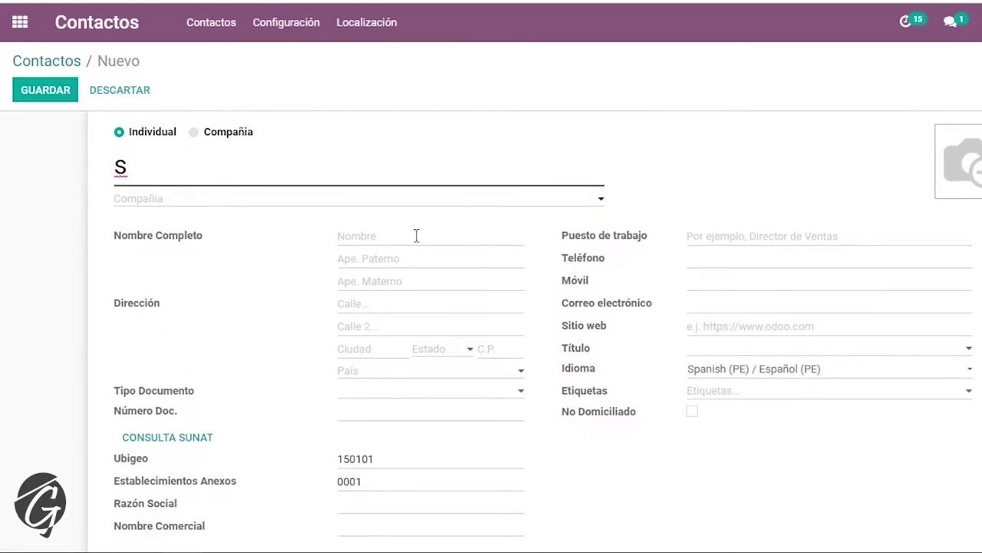
pyautogui.scroll(-1, 452, 409)
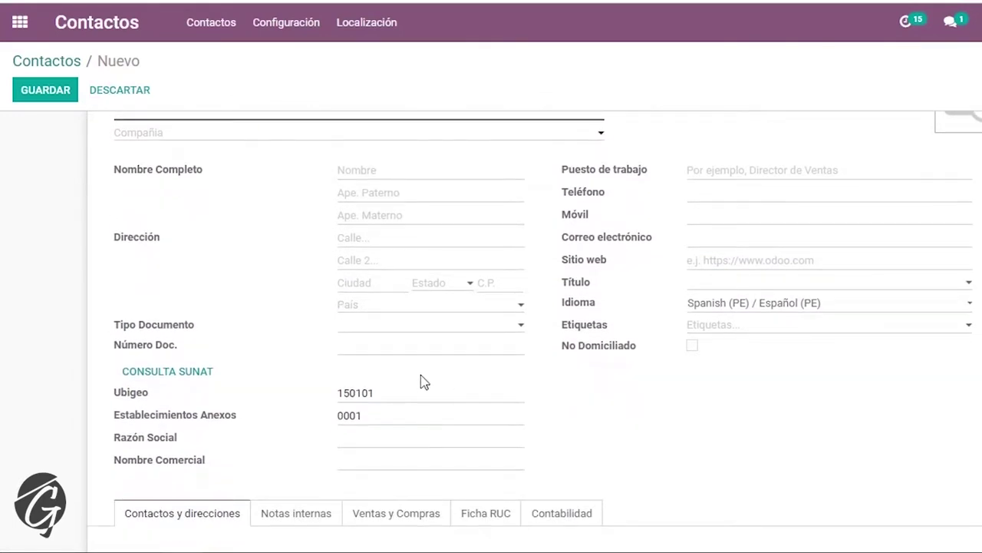
pyautogui.click(364, 325)
pyautogui.click(374, 410)
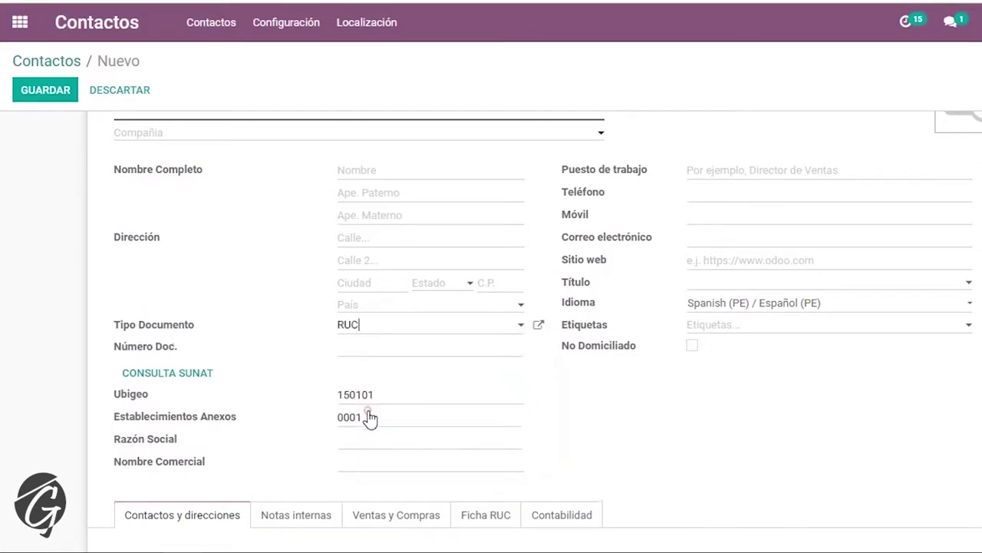
pyautogui.click(375, 347)
pyautogui.click(180, 379)
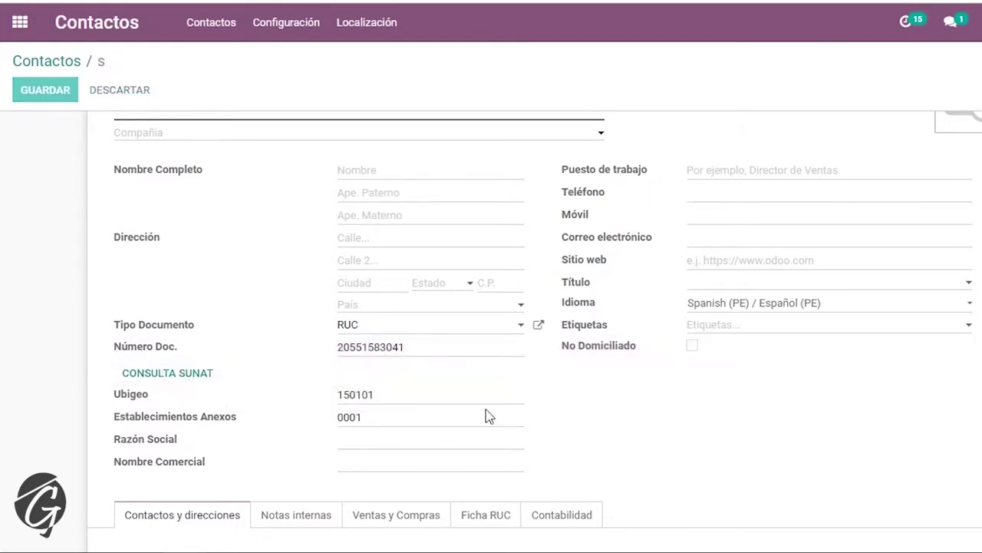
# - Review the Ficha RUC registration details and save the GANEMO S.A.C. contact
pyautogui.scroll(-3, 506, 435)
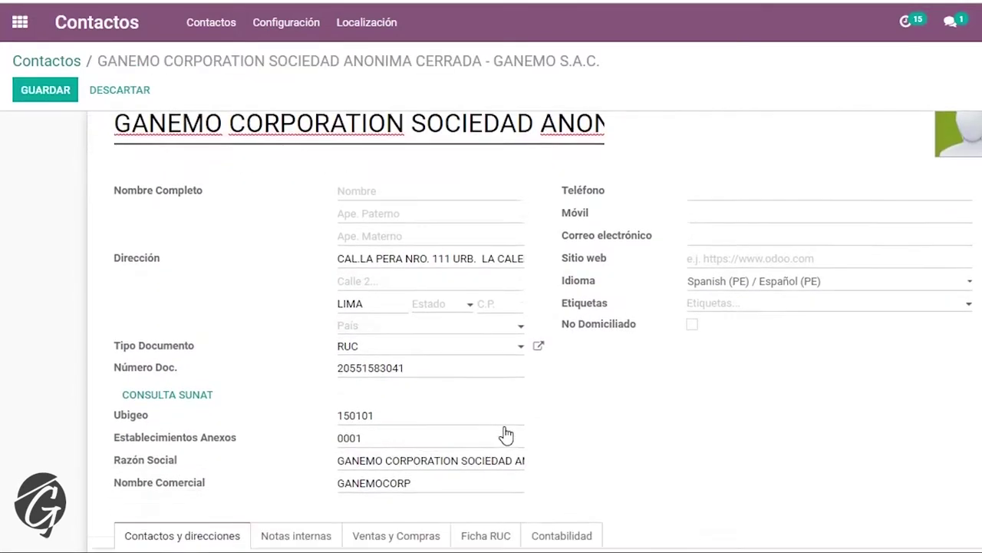
pyautogui.scroll(3, 484, 379)
pyautogui.scroll(1, 485, 379)
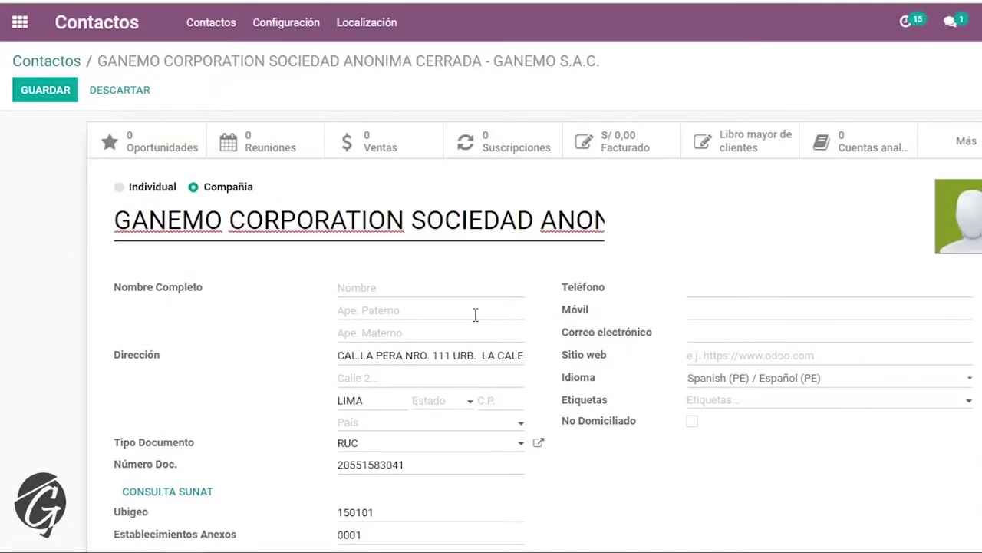
pyautogui.scroll(-2, 486, 280)
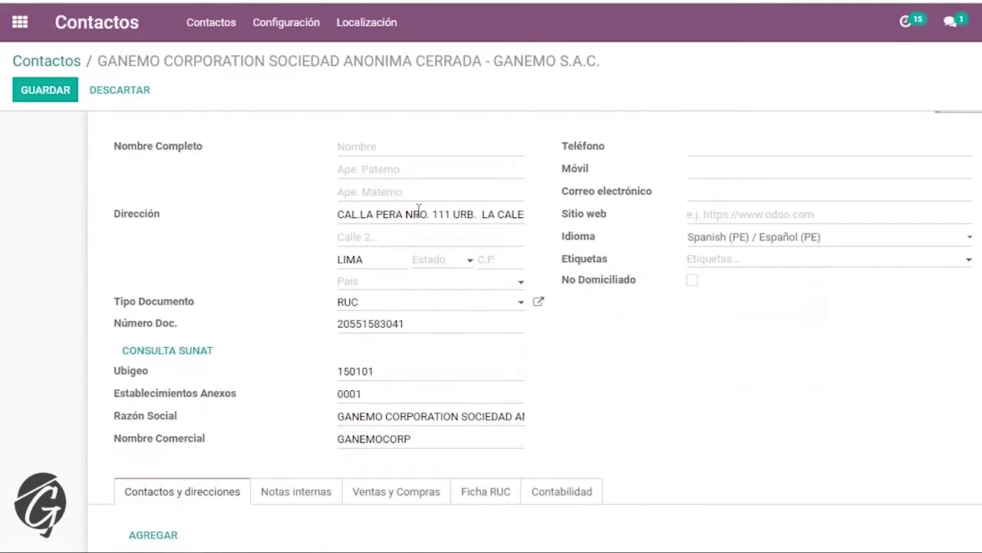
pyautogui.scroll(-3, 480, 375)
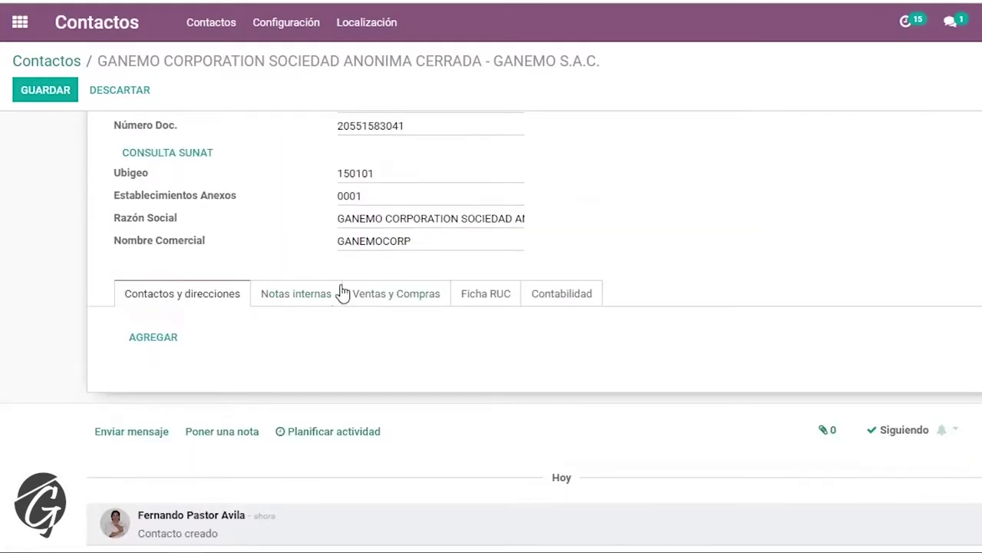
pyautogui.click(485, 299)
pyautogui.scroll(-3, 420, 274)
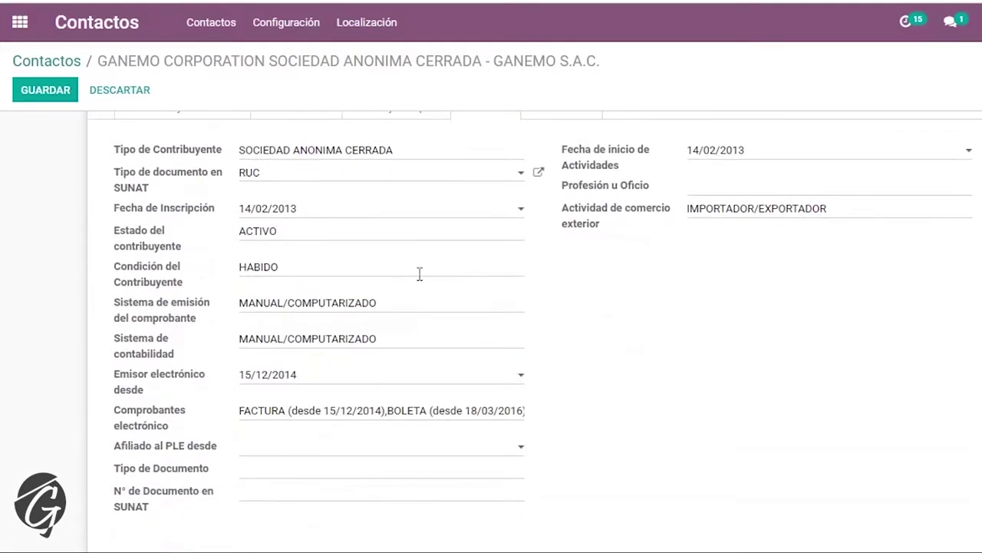
pyautogui.scroll(-5, 484, 327)
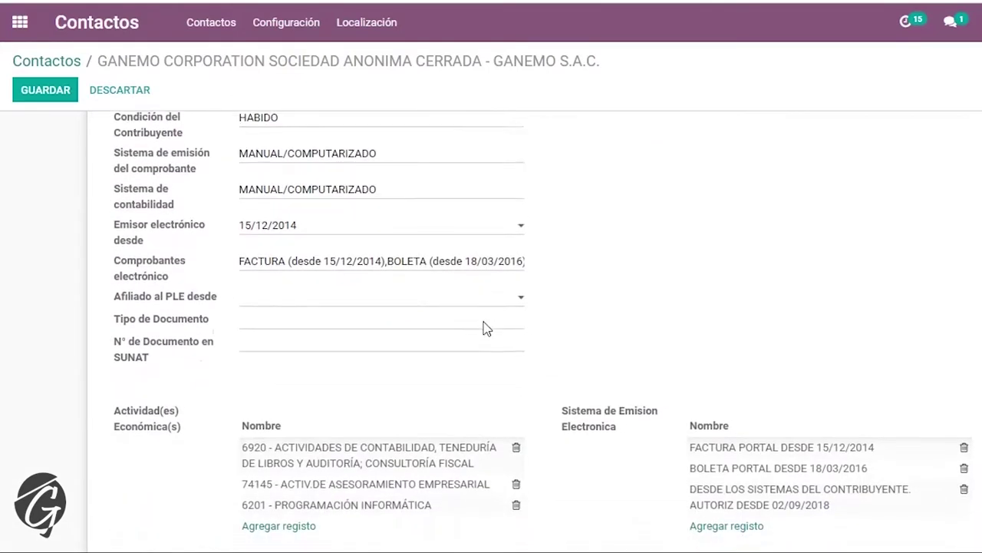
pyautogui.scroll(-2, 612, 399)
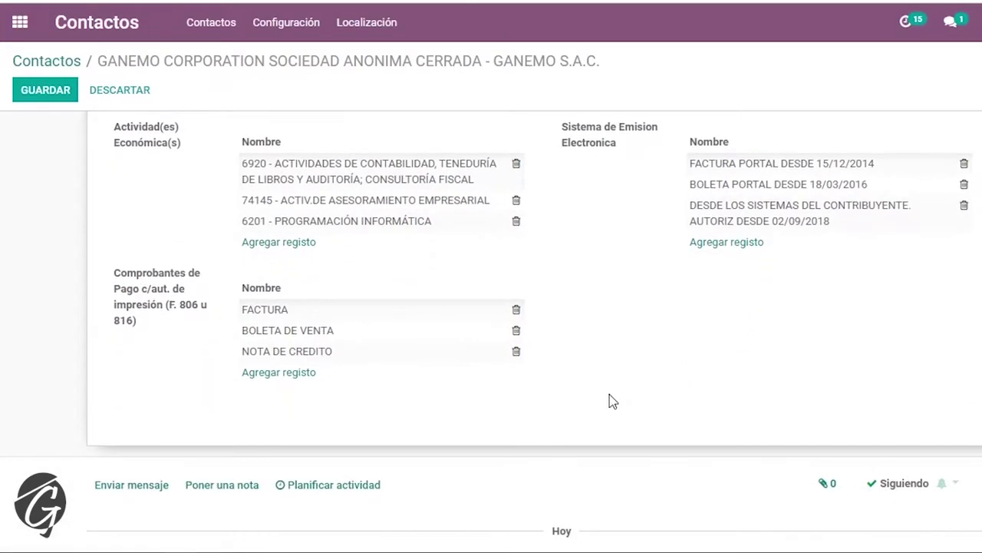
pyautogui.scroll(5, 609, 395)
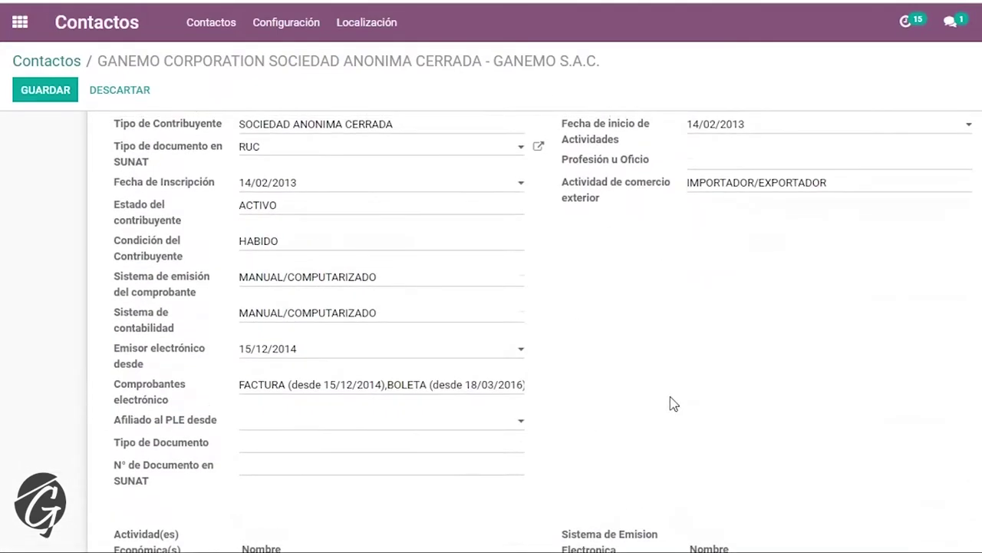
pyautogui.scroll(2, 673, 404)
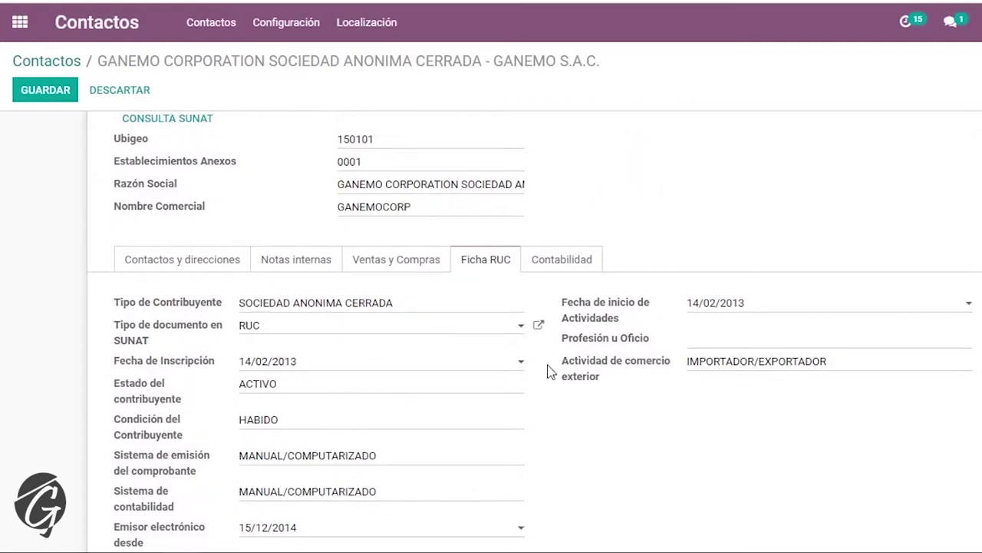
pyautogui.scroll(-4, 685, 422)
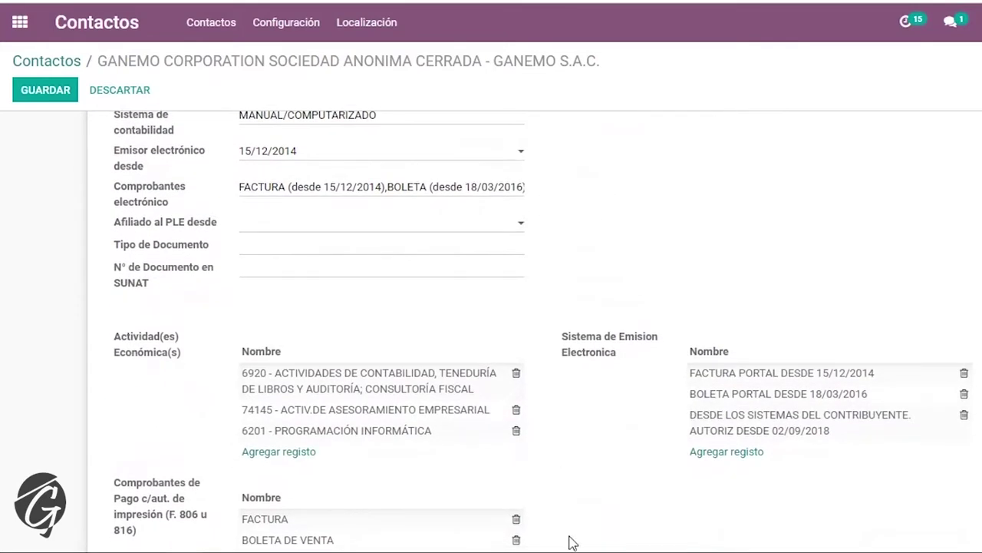
pyautogui.scroll(-3, 572, 542)
pyautogui.scroll(7, 592, 427)
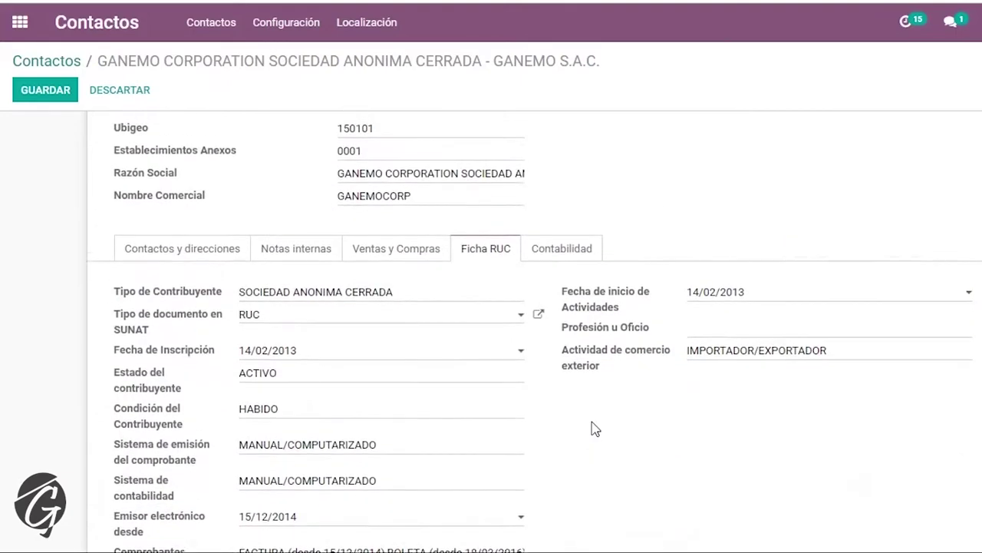
pyautogui.scroll(2, 596, 428)
pyautogui.scroll(-3, 592, 423)
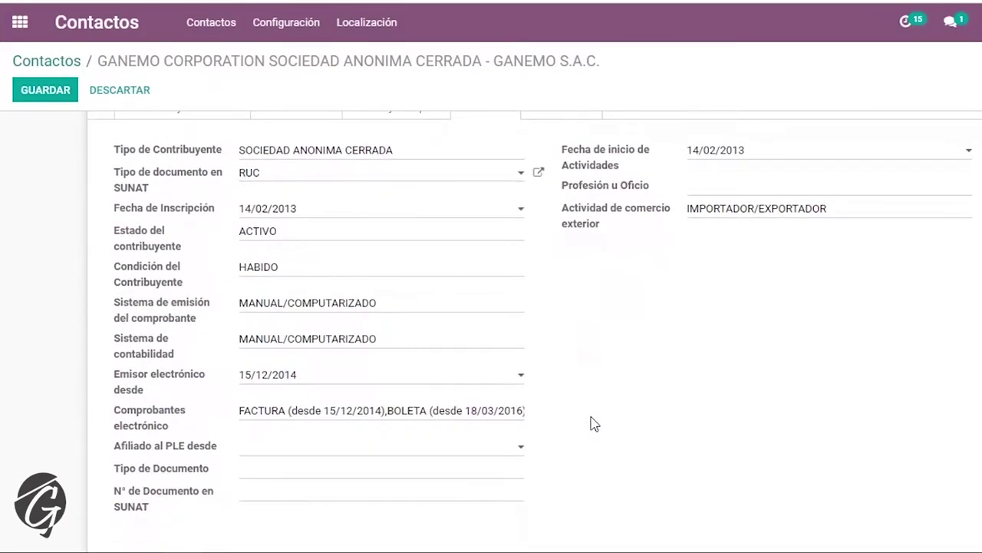
pyautogui.scroll(5, 595, 424)
pyautogui.click(45, 91)
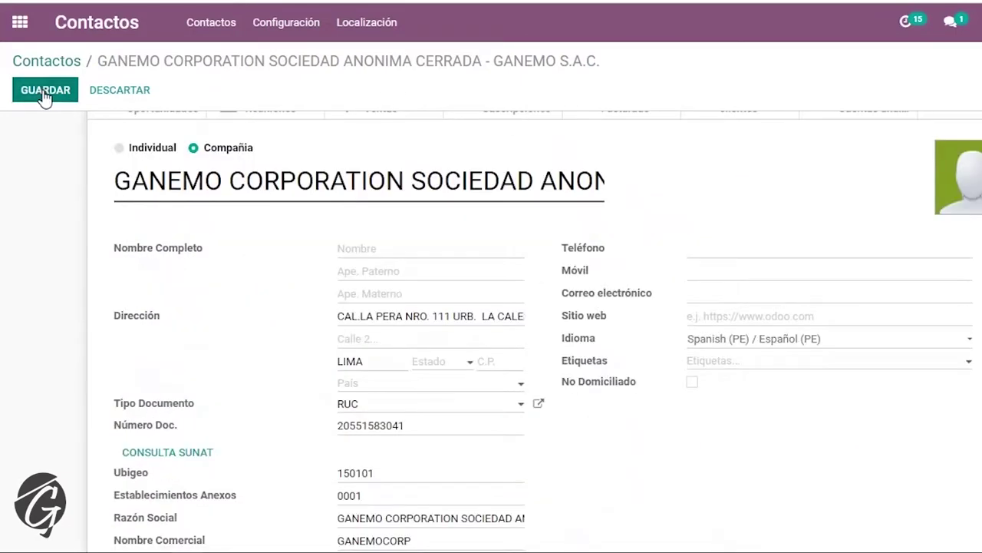
pyautogui.click(86, 90)
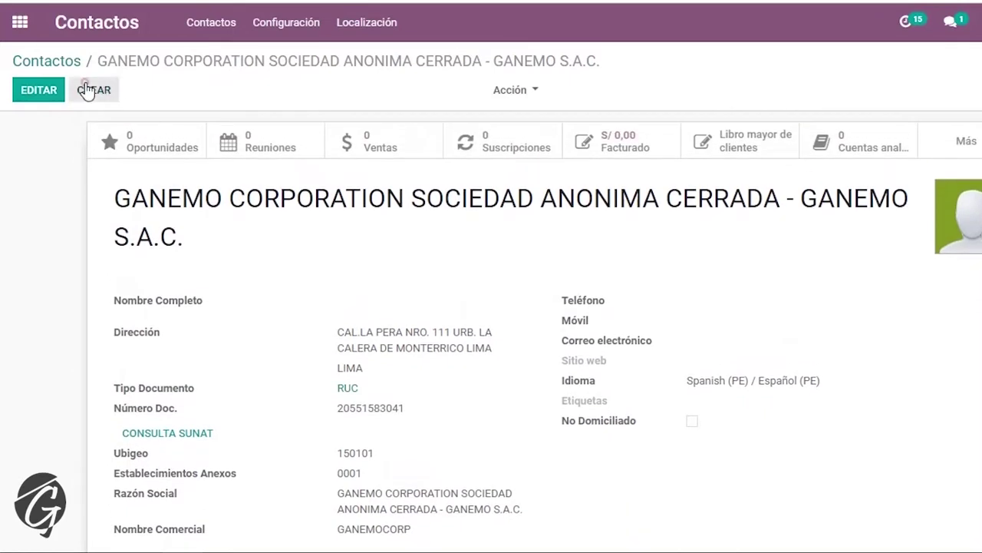
# - Set document type RUC, paste the company's RUC number and look it up at SUNAT
pyautogui.scroll(-5, 361, 223)
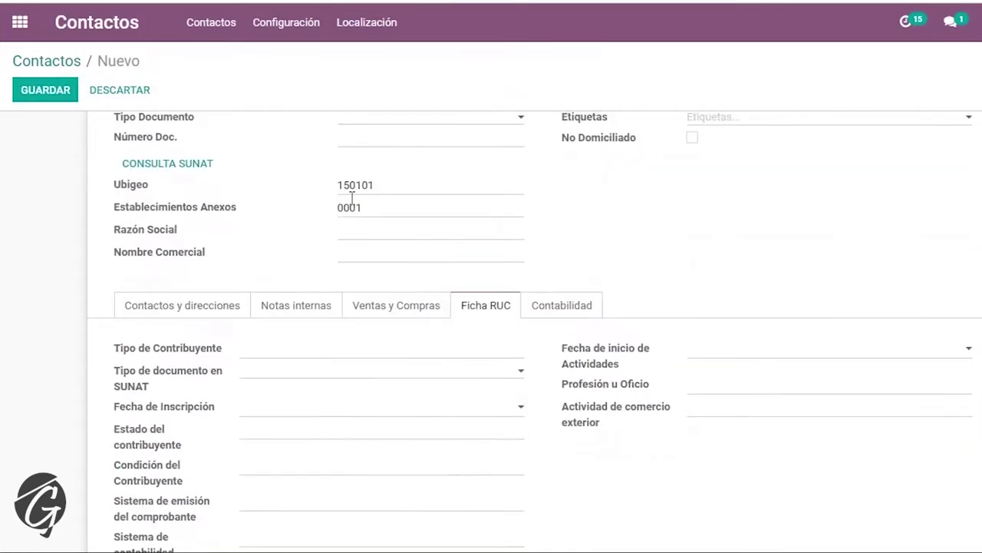
pyautogui.scroll(2, 353, 201)
pyautogui.click(363, 241)
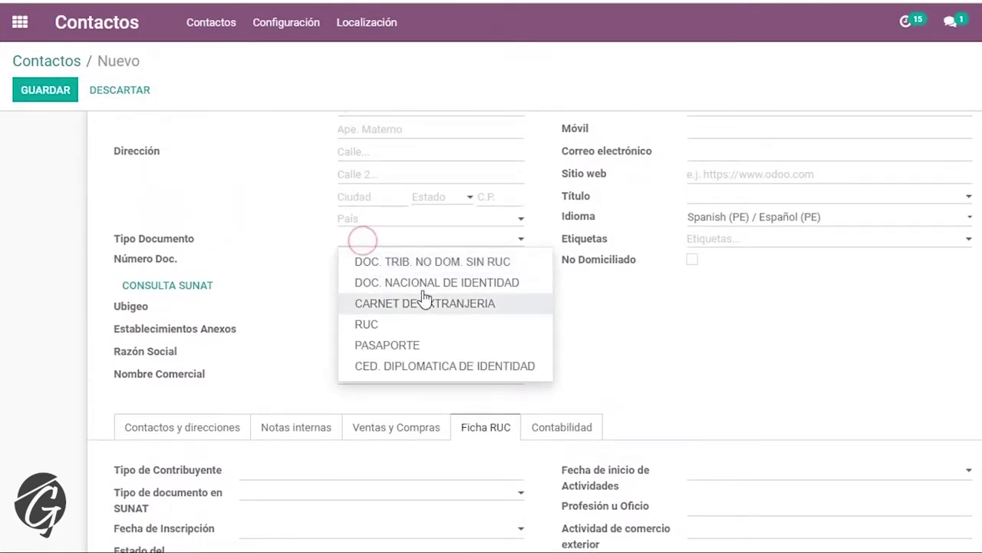
pyautogui.click(421, 324)
pyautogui.click(403, 260)
pyautogui.hotkey('ctrl', 'v')
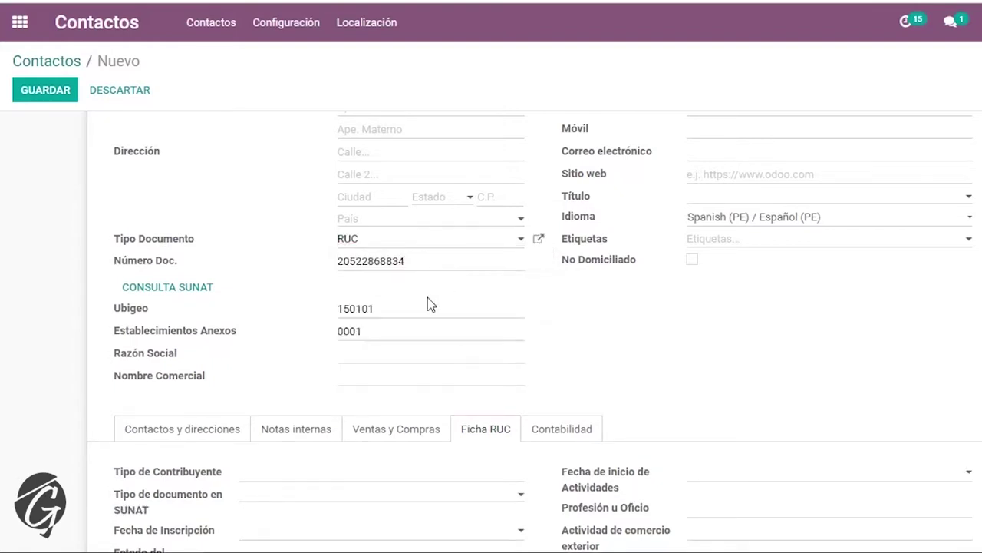
pyautogui.scroll(3, 188, 222)
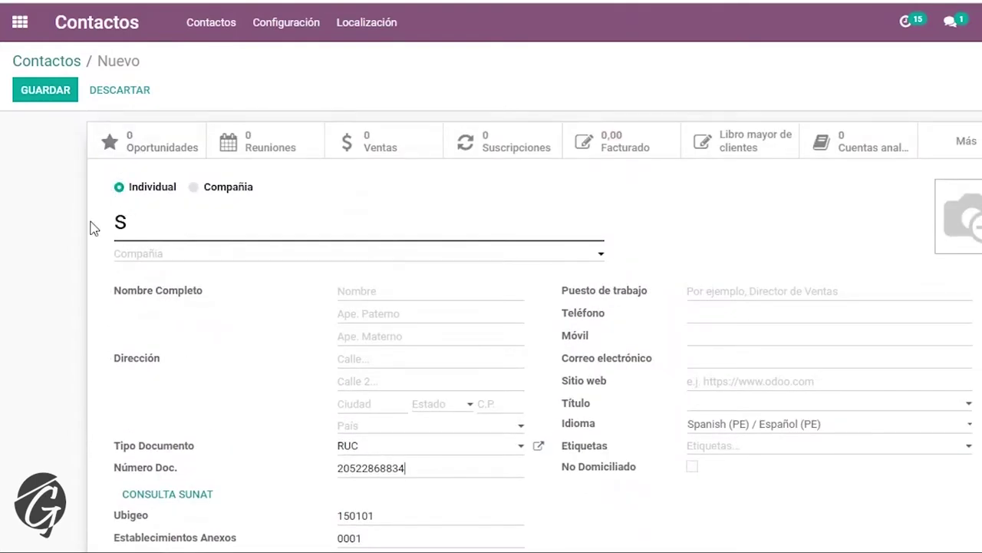
pyautogui.scroll(-3, 219, 329)
pyautogui.click(181, 263)
# - Review the SUNAT-filled Lima address and Ficha RUC, then save ASSA METALMECANICA S.A.C
pyautogui.scroll(-4, 616, 311)
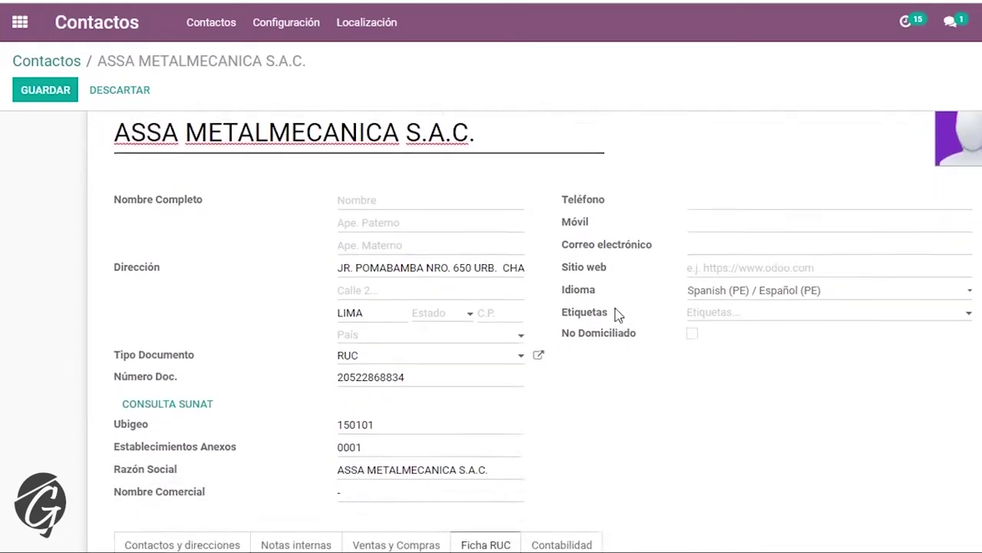
pyautogui.scroll(1, 616, 280)
pyautogui.scroll(1, 618, 280)
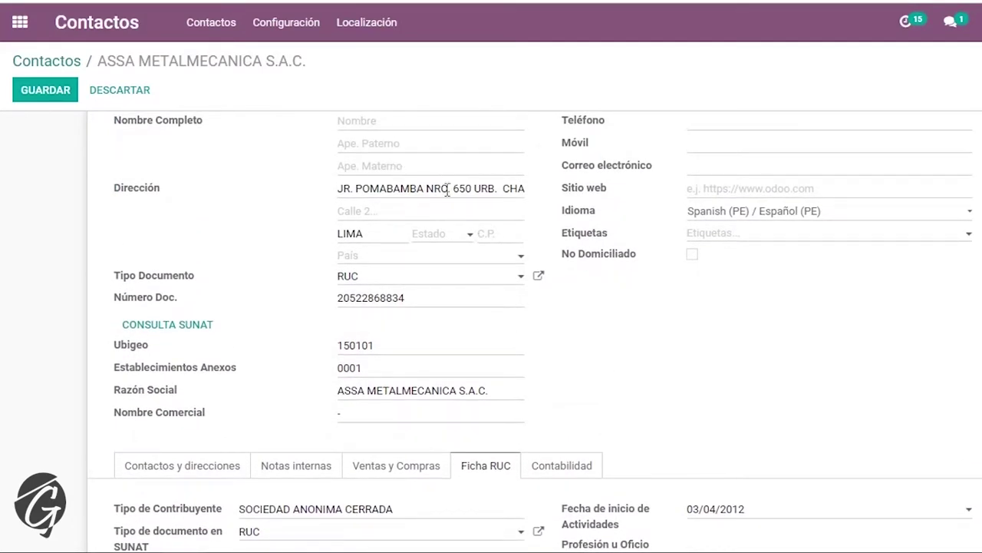
pyautogui.scroll(-3, 606, 397)
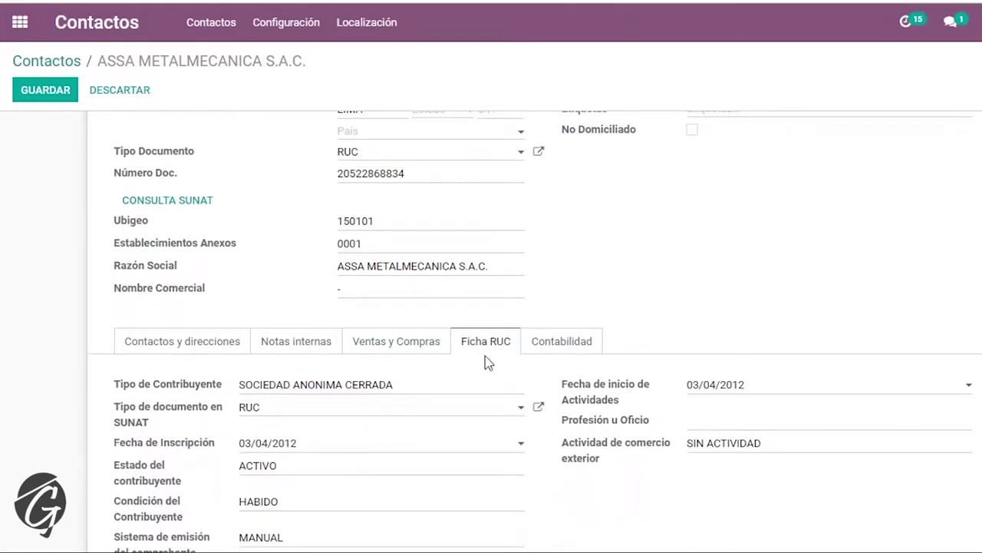
pyautogui.scroll(-6, 486, 355)
pyautogui.scroll(-3, 498, 307)
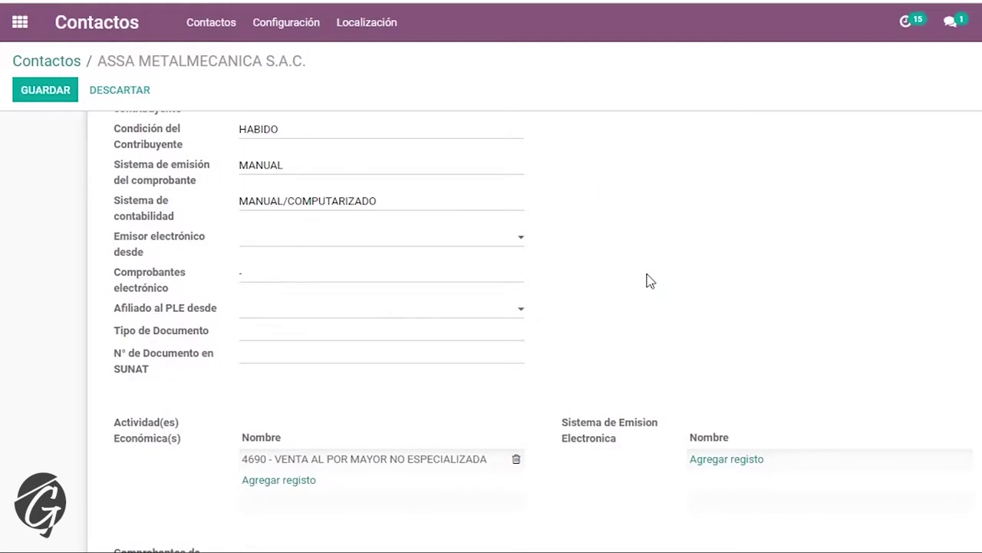
pyautogui.scroll(-6, 647, 281)
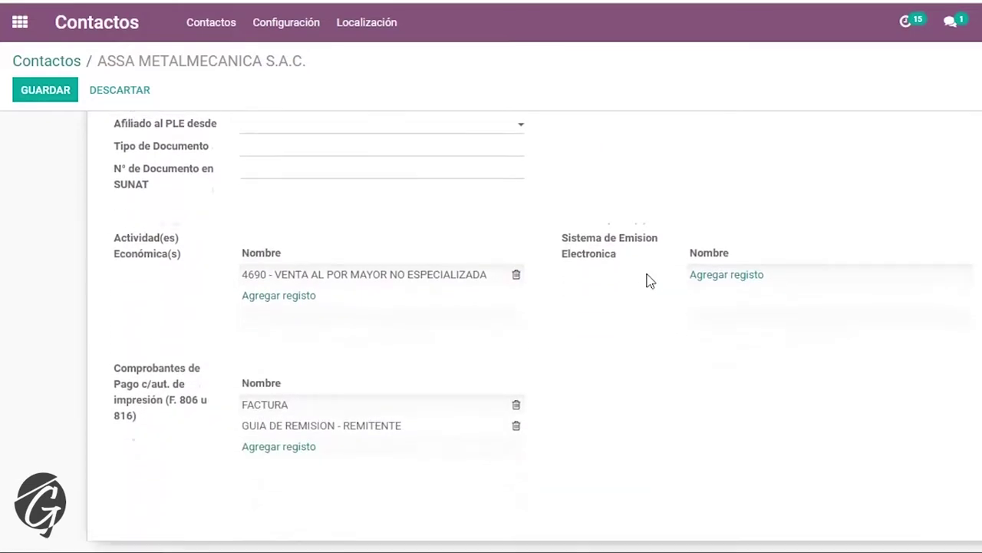
pyautogui.scroll(15, 411, 376)
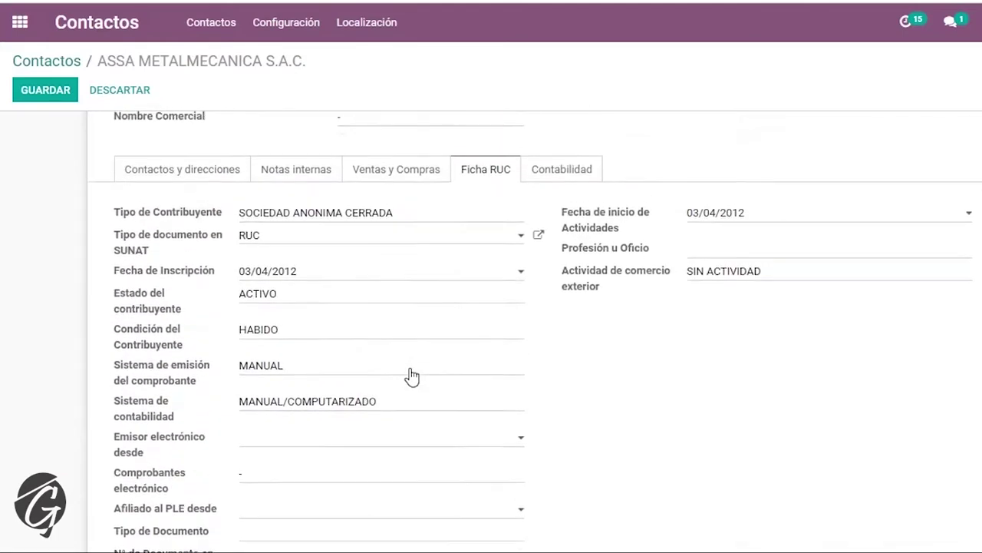
pyautogui.hotkey('alt', 's')
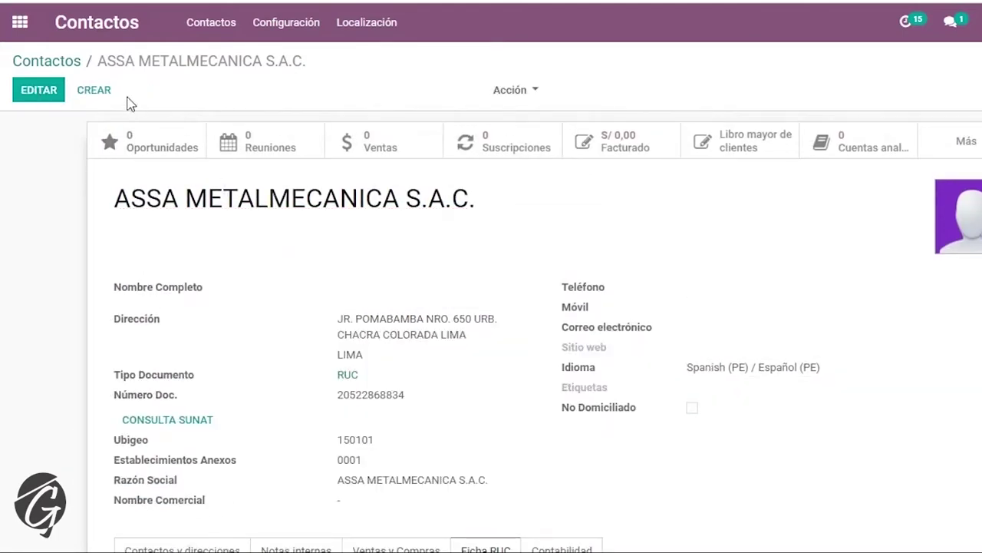
pyautogui.scroll(-1, 491, 335)
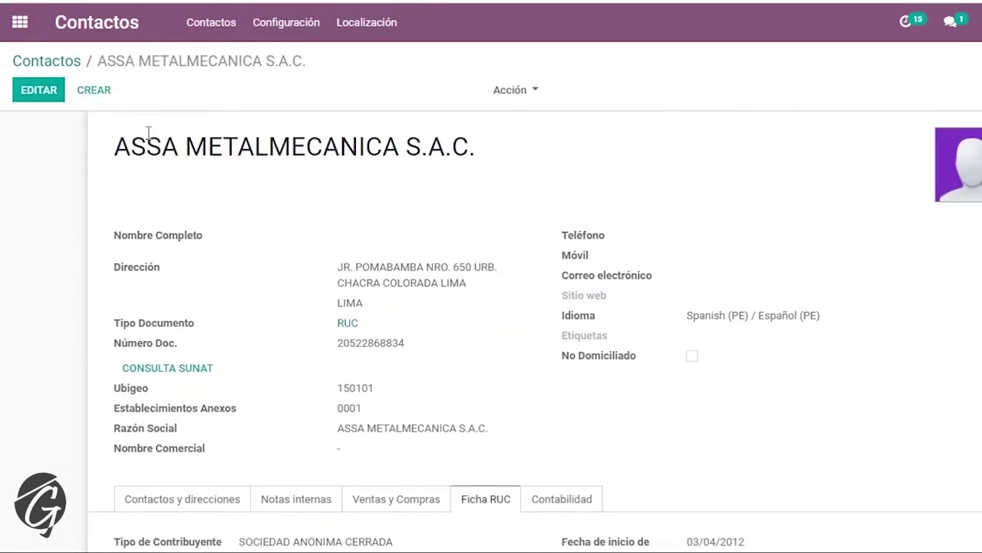
pyautogui.click(98, 92)
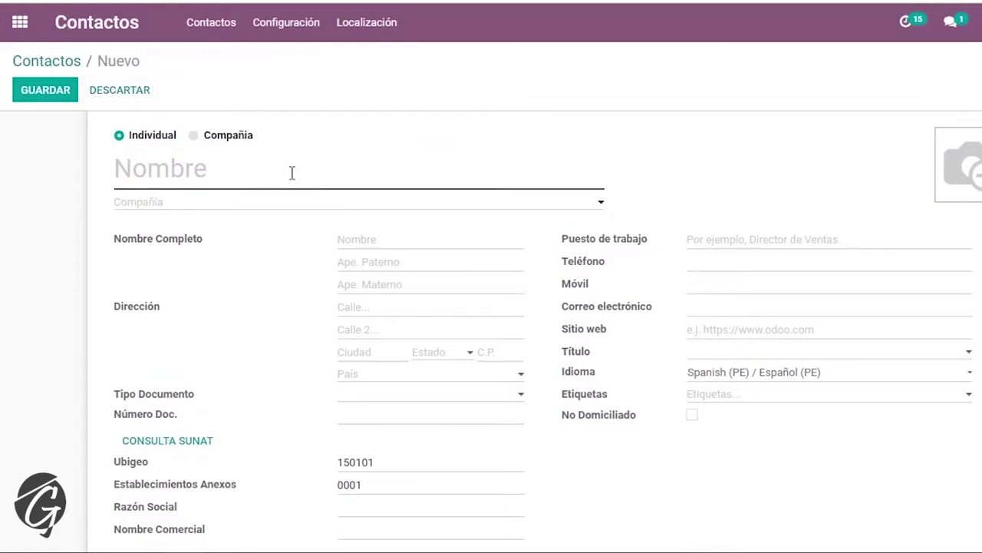
# - Set document type DOC. NACIONAL DE IDENTIDAD, paste the person's DNI and query SUNAT
pyautogui.write('f')
pyautogui.scroll(-4, 454, 303)
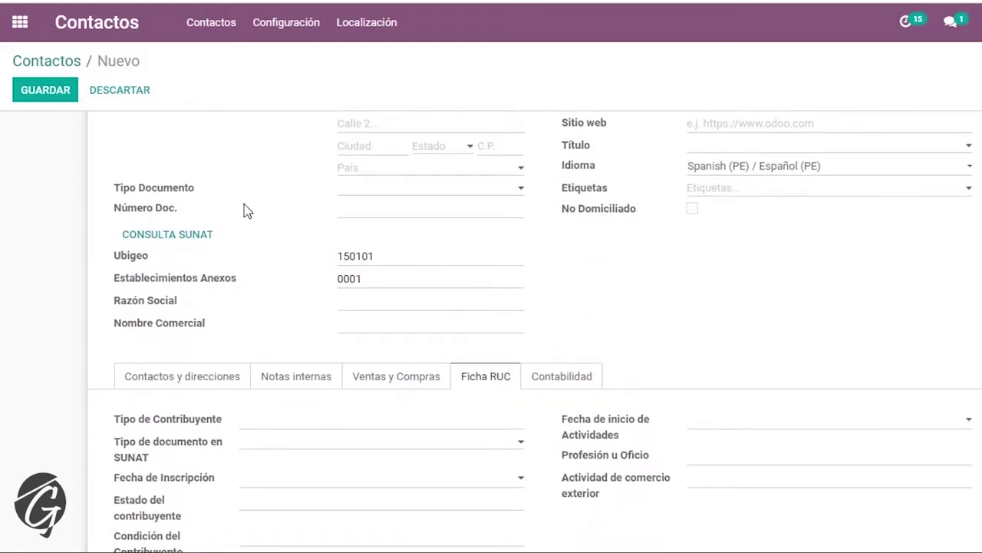
pyautogui.click(368, 187)
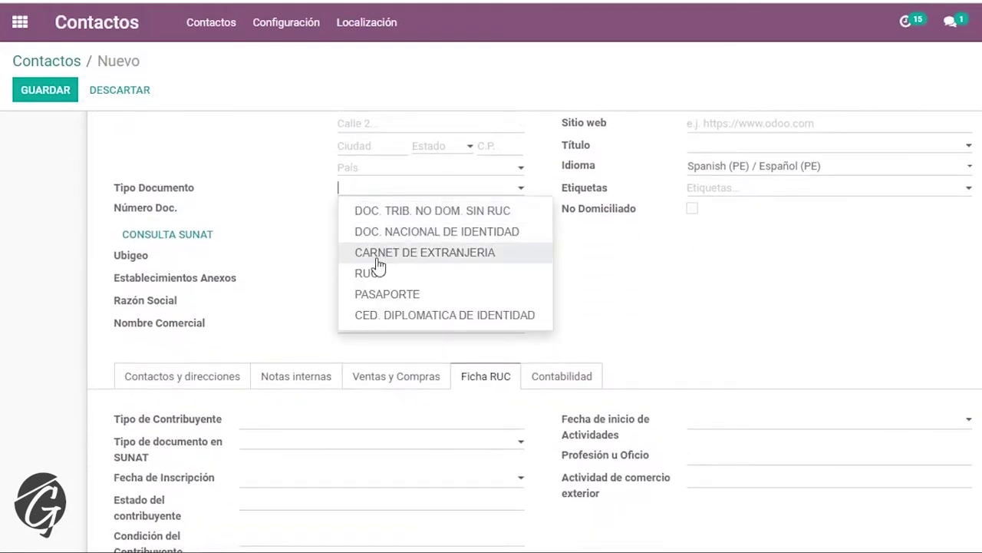
pyautogui.click(415, 232)
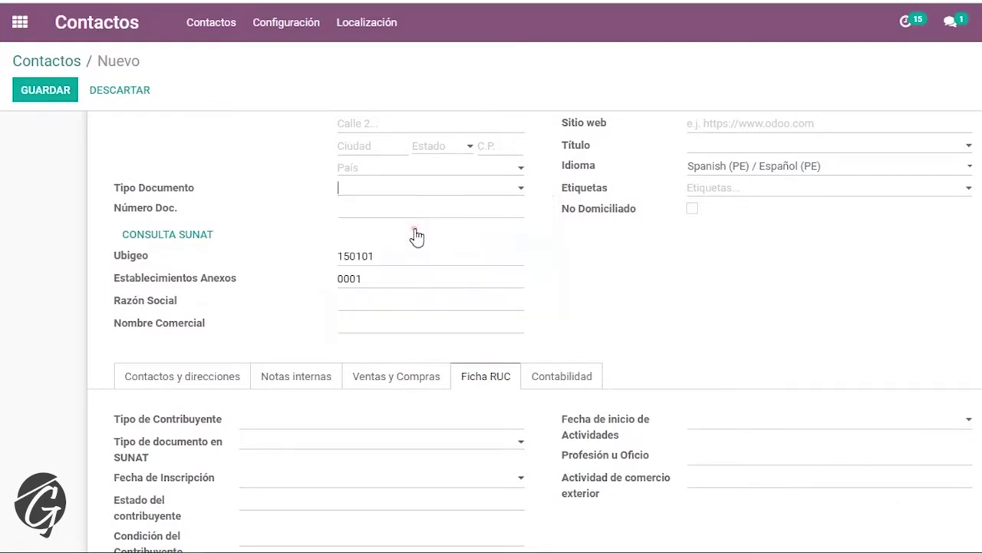
pyautogui.click(388, 209)
pyautogui.click(176, 239)
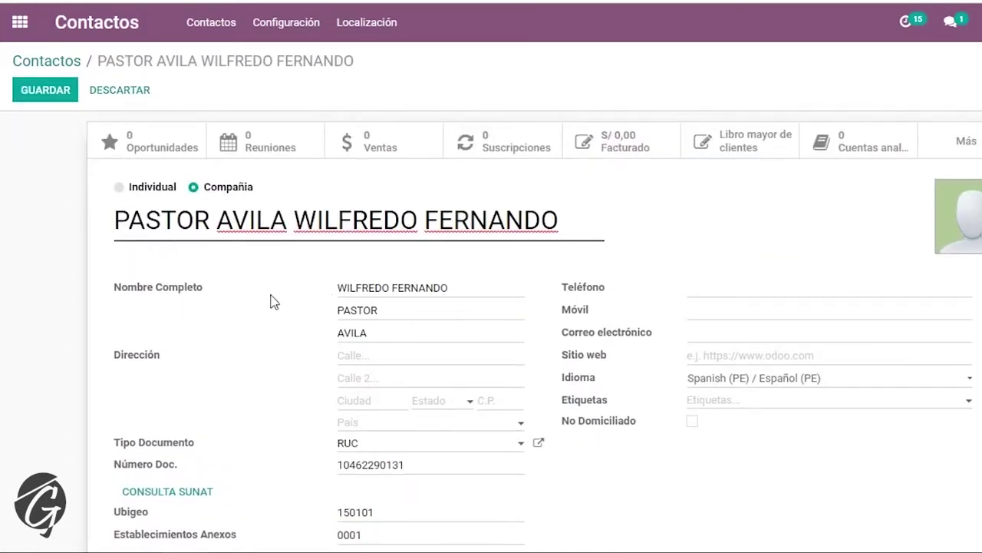
# - Check the auto-filled given names and Ficha RUC activities and receipt types
pyautogui.scroll(-1, 359, 251)
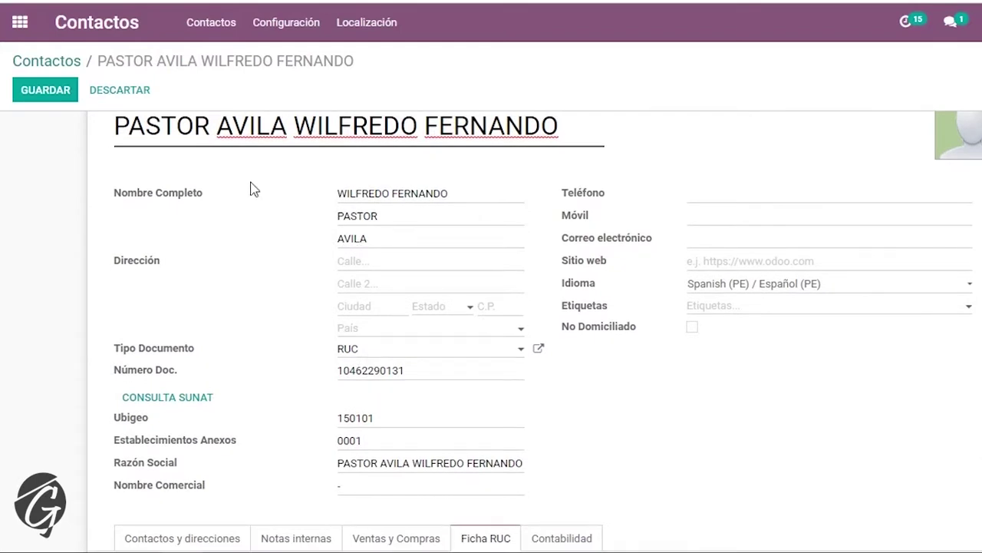
pyautogui.scroll(1, 254, 190)
pyautogui.click(439, 206)
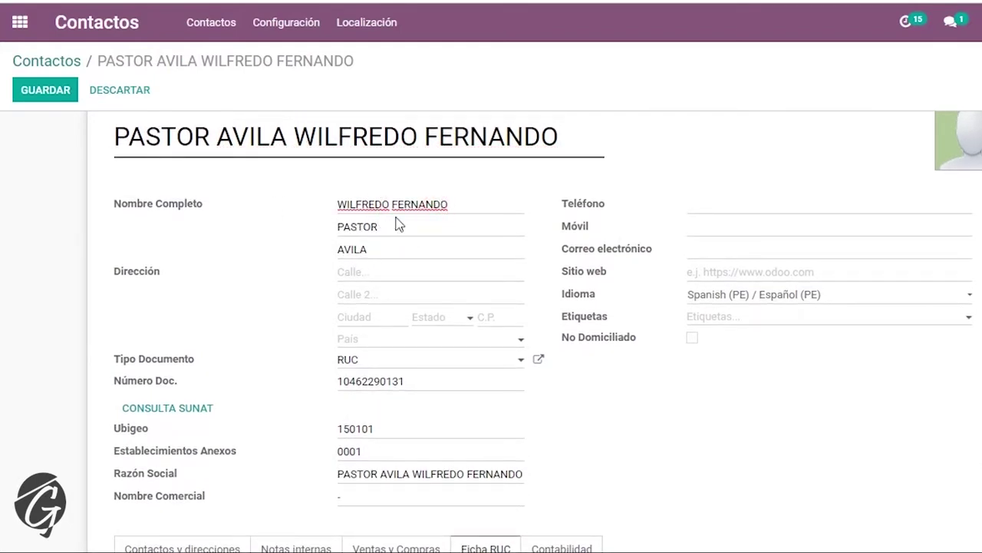
pyautogui.scroll(-3, 491, 255)
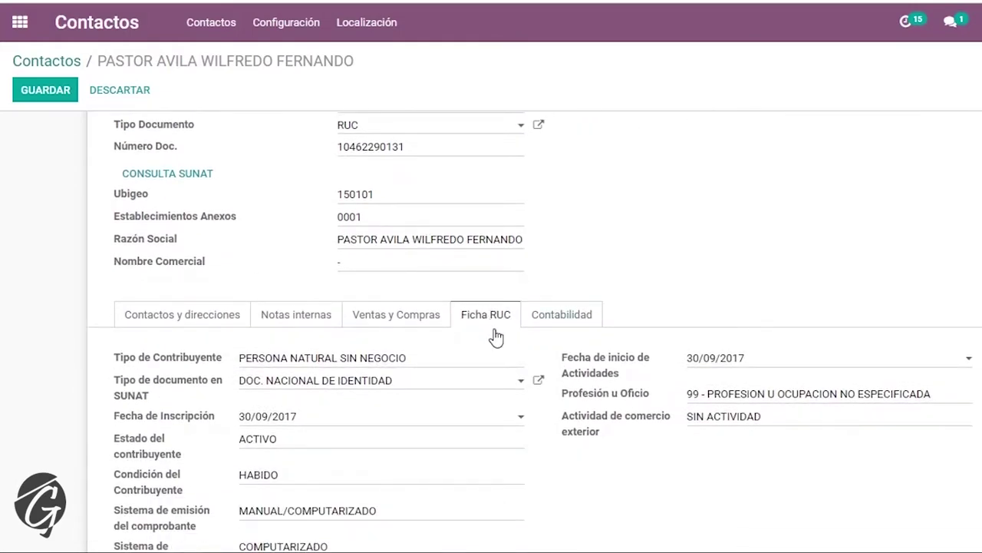
pyautogui.scroll(-1, 496, 336)
pyautogui.scroll(-1, 497, 335)
pyautogui.scroll(-7, 548, 447)
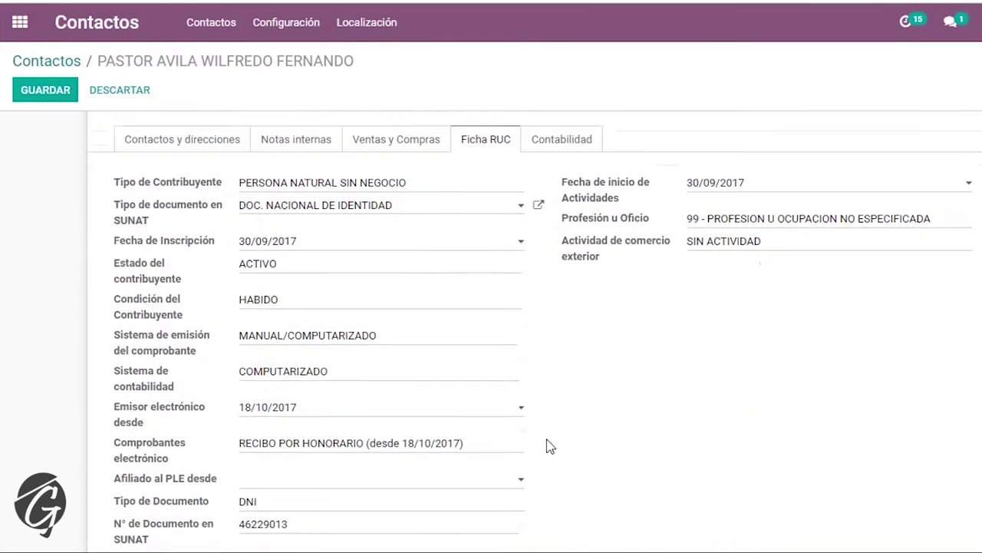
pyautogui.scroll(10, 683, 373)
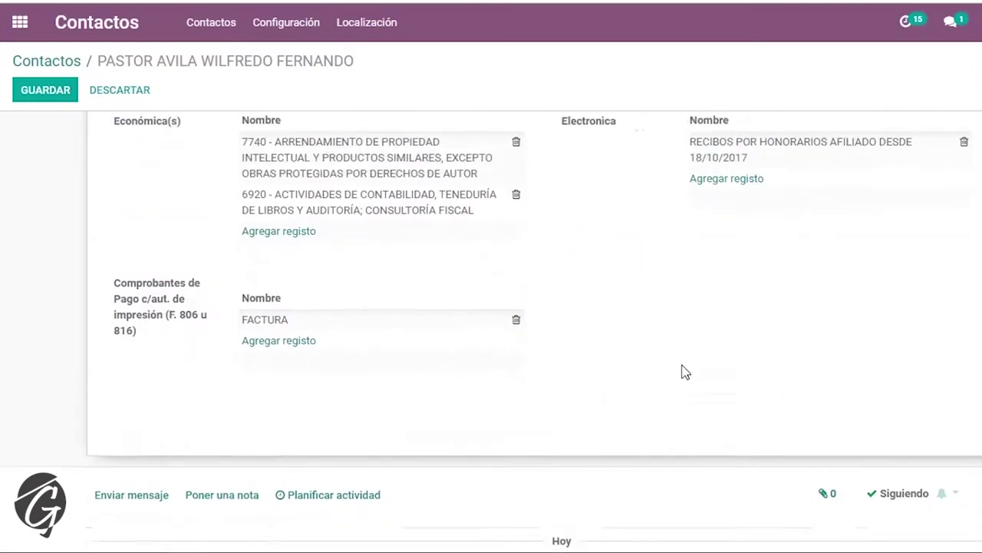
# - Save the person's contact and review its RUC document and Ficha RUC details
pyautogui.hotkey('alt', 's')
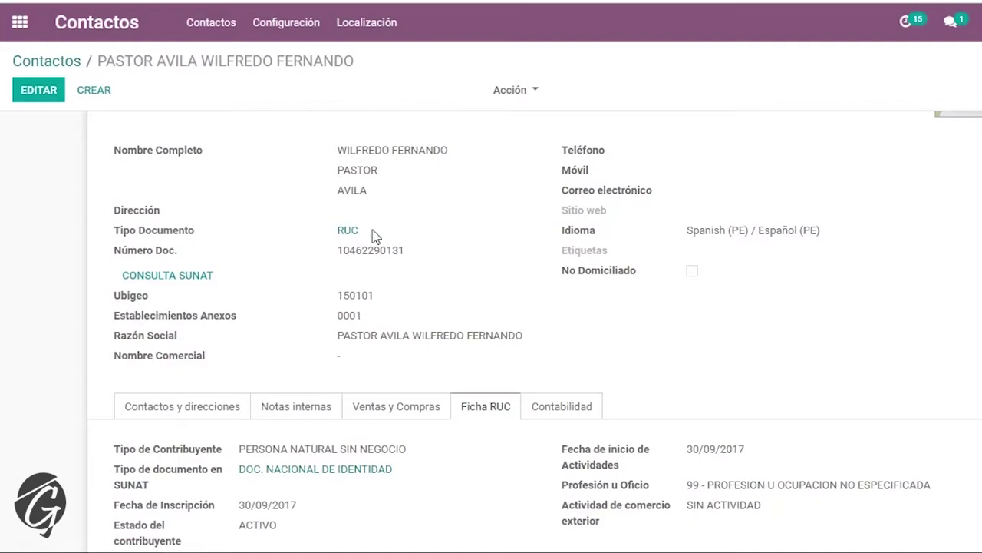
pyautogui.scroll(-2, 542, 272)
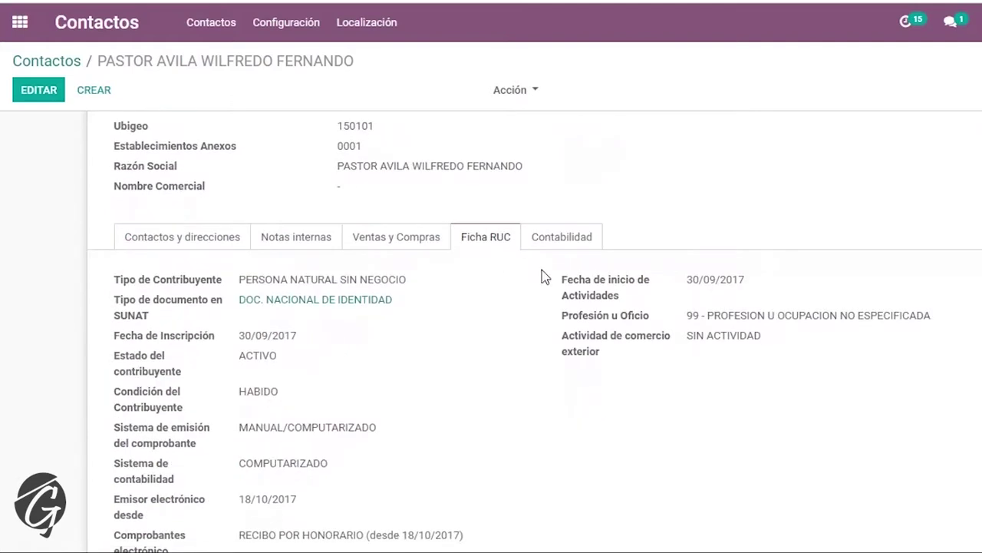
pyautogui.scroll(3, 542, 272)
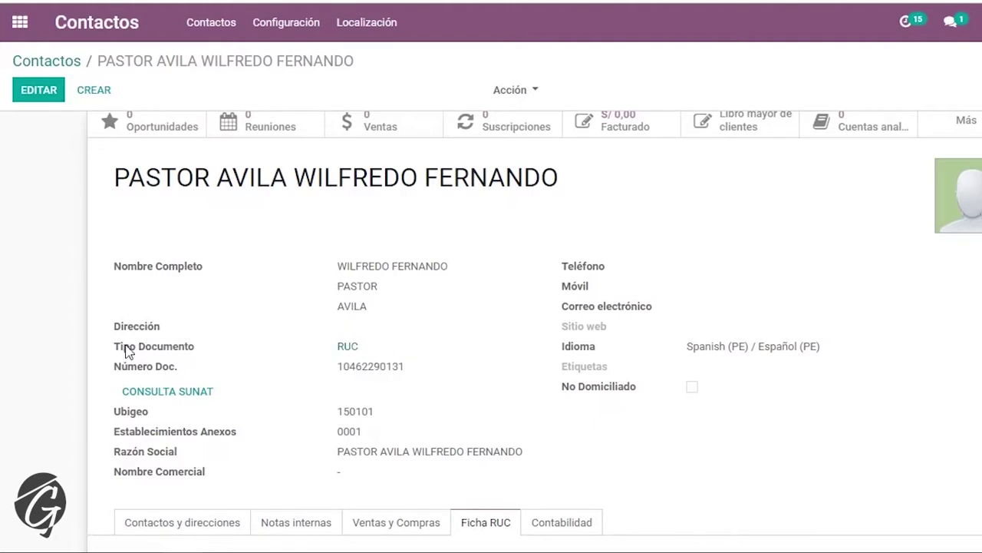
pyautogui.moveTo(127, 350); pyautogui.dragTo(403, 361)
pyautogui.click(405, 373)
pyautogui.scroll(-6, 401, 369)
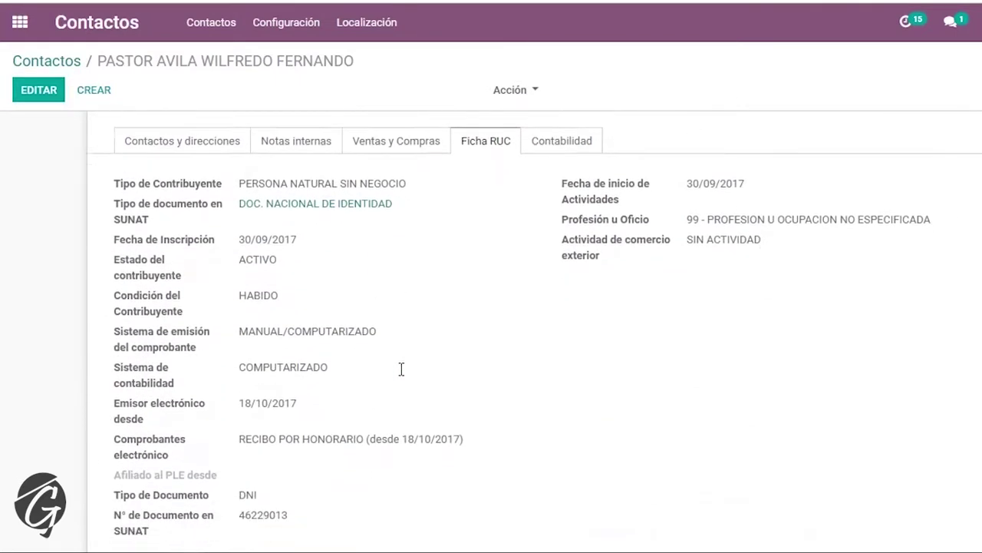
pyautogui.scroll(-1, 453, 254)
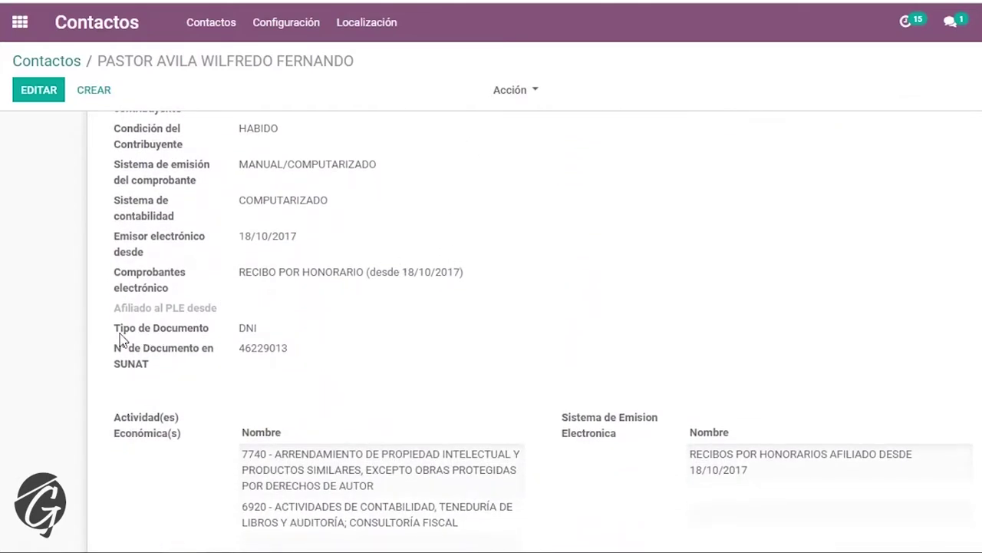
pyautogui.moveTo(120, 339); pyautogui.dragTo(270, 352)
pyautogui.click(286, 349)
pyautogui.scroll(10, 399, 244)
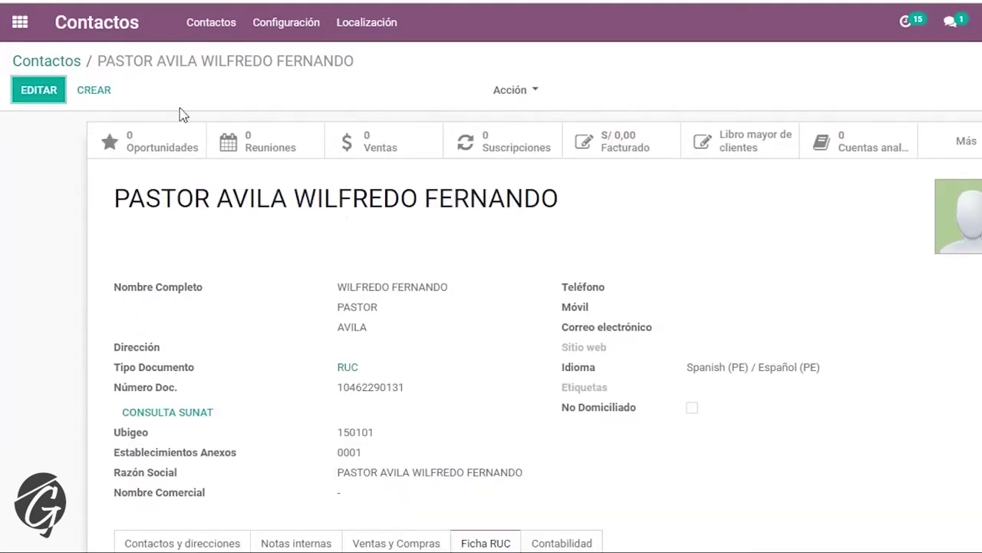
# - Start a new vendor bill in Accounting for GANEMO CORPORATION with document type Factura
pyautogui.click(19, 23)
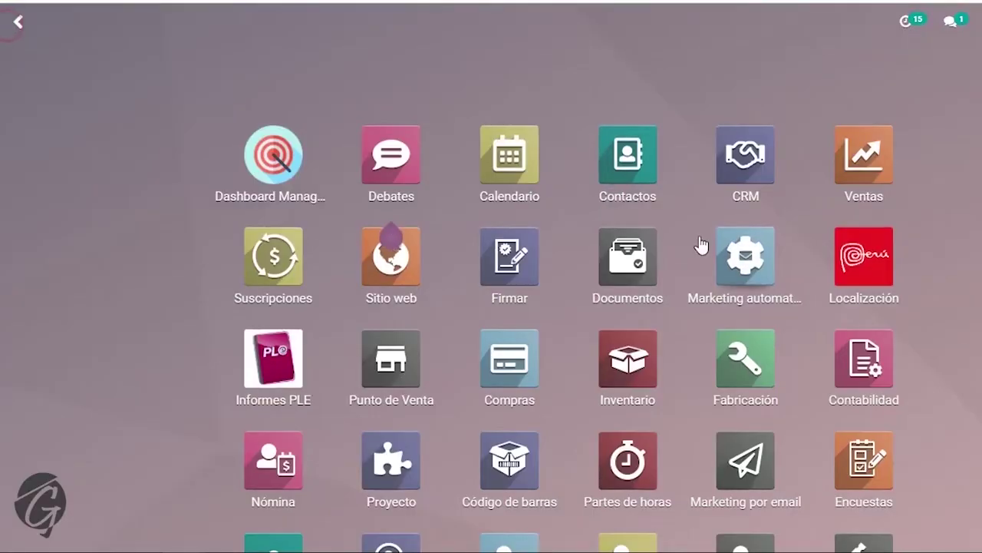
pyautogui.click(875, 369)
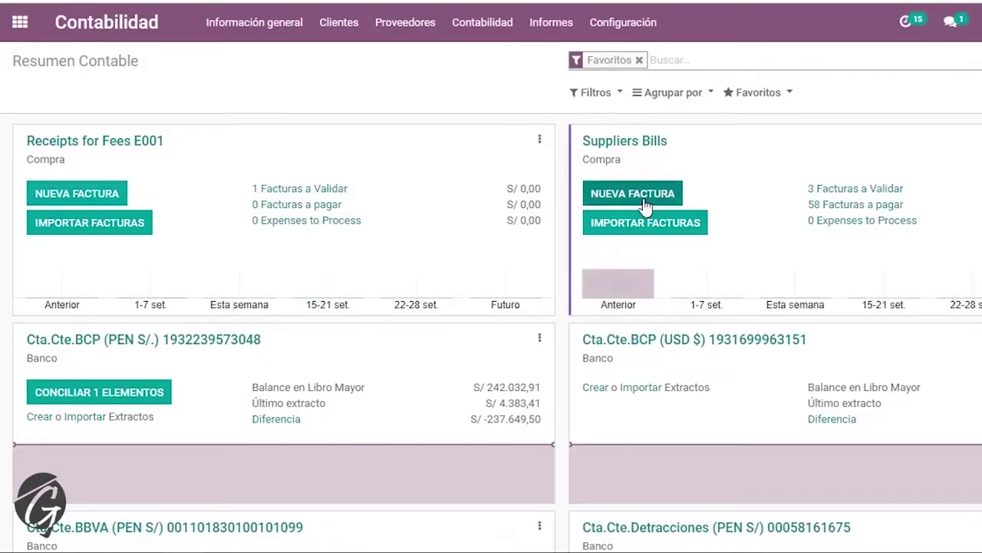
pyautogui.click(642, 196)
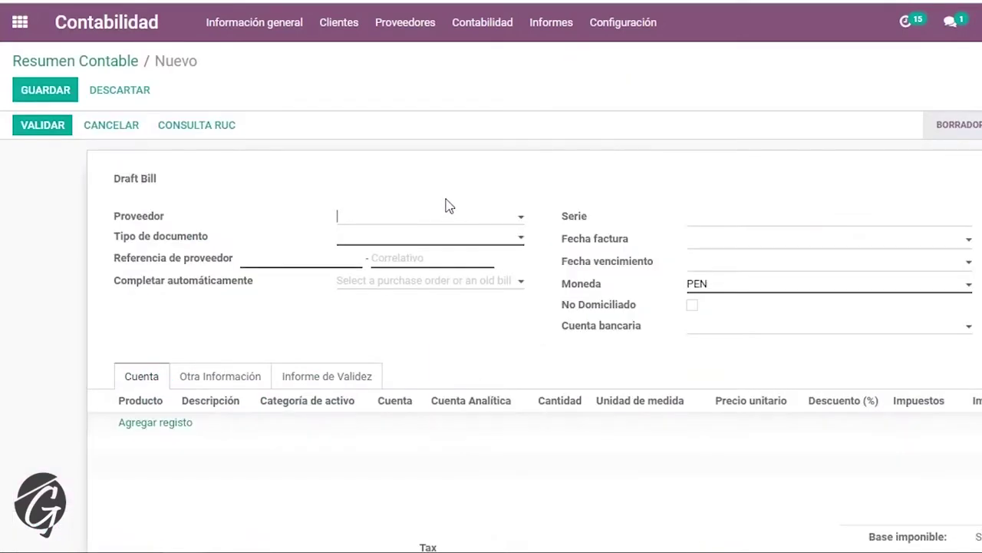
pyautogui.write('ganem')
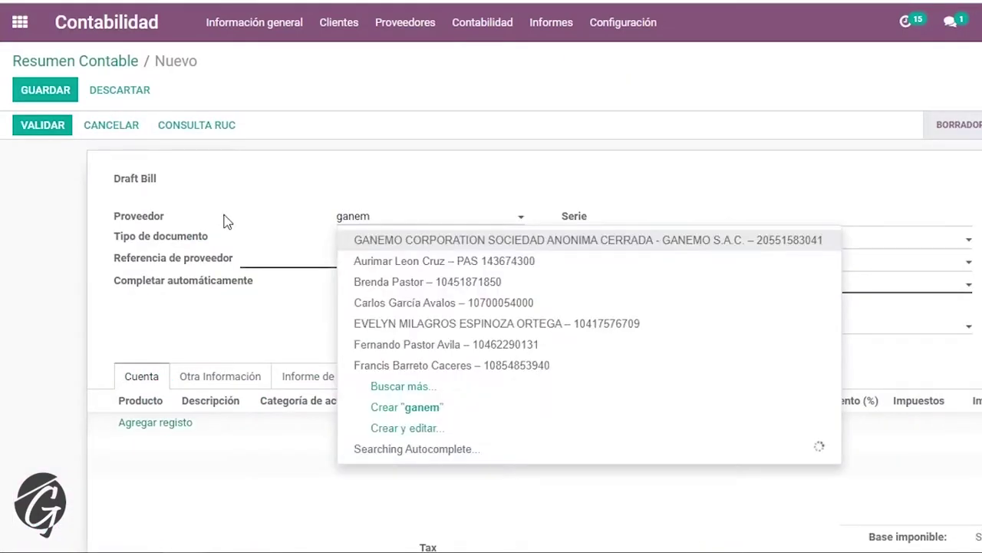
pyautogui.press('Tab')
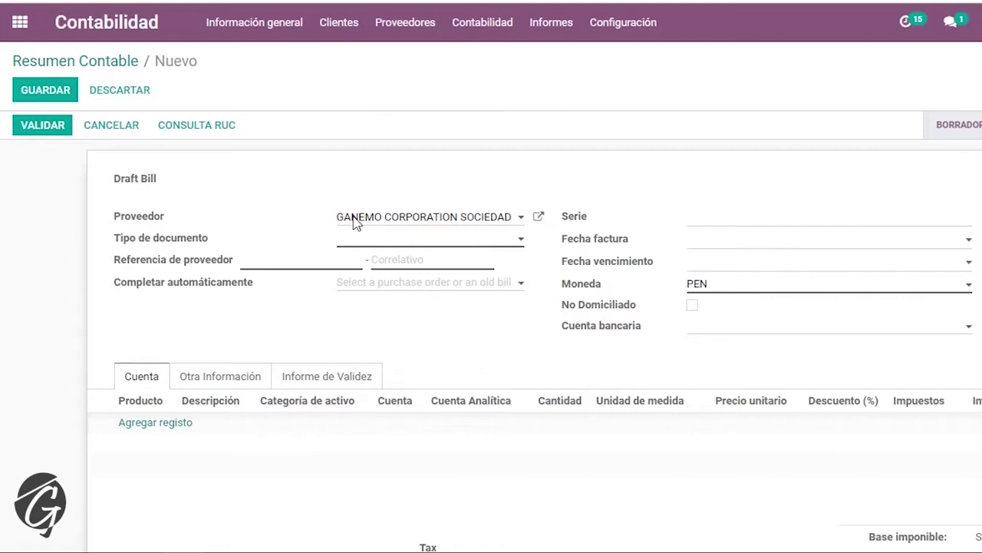
pyautogui.press('Down')
pyautogui.press('Down')
pyautogui.press('Tab')
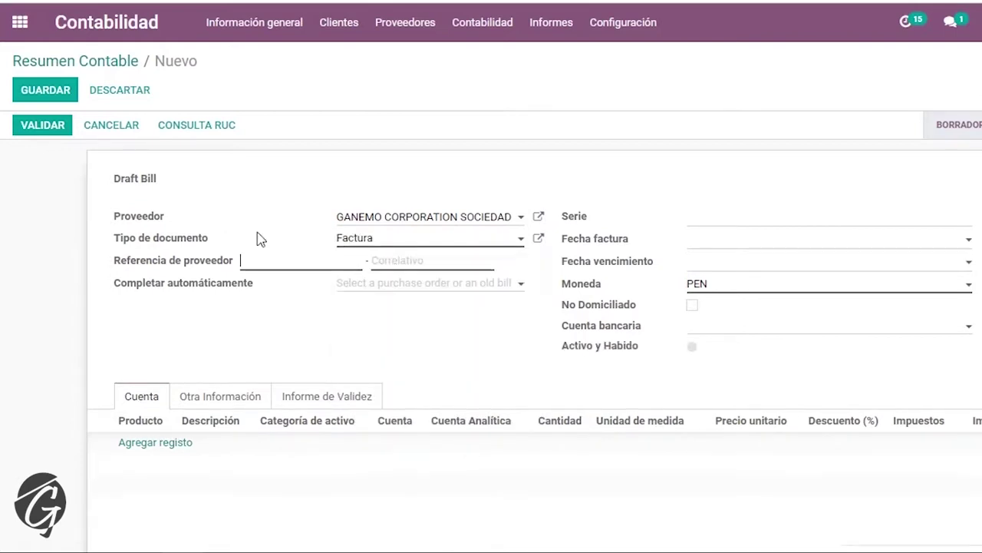
pyautogui.write('F001')
pyautogui.press('Tab')
pyautogui.write('123456')
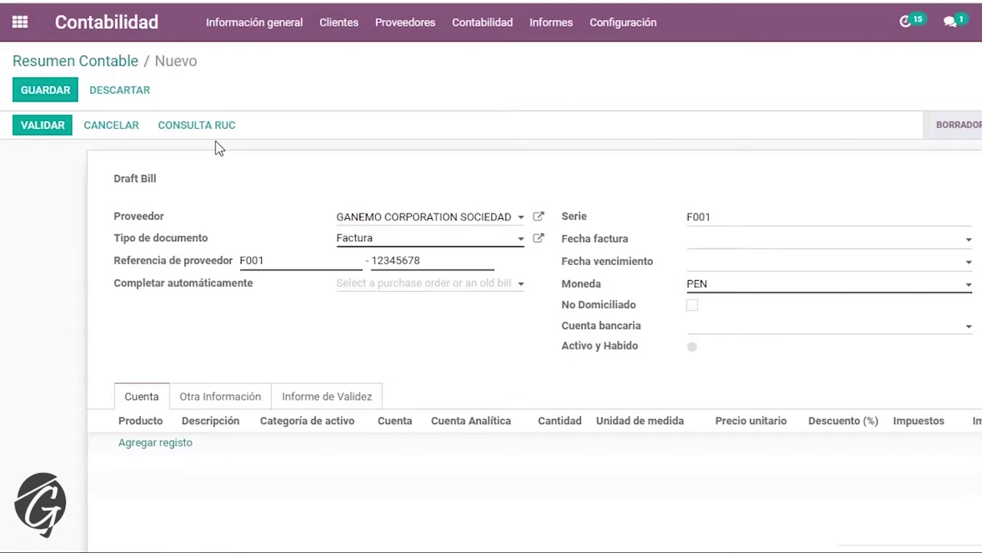
pyautogui.click(783, 238)
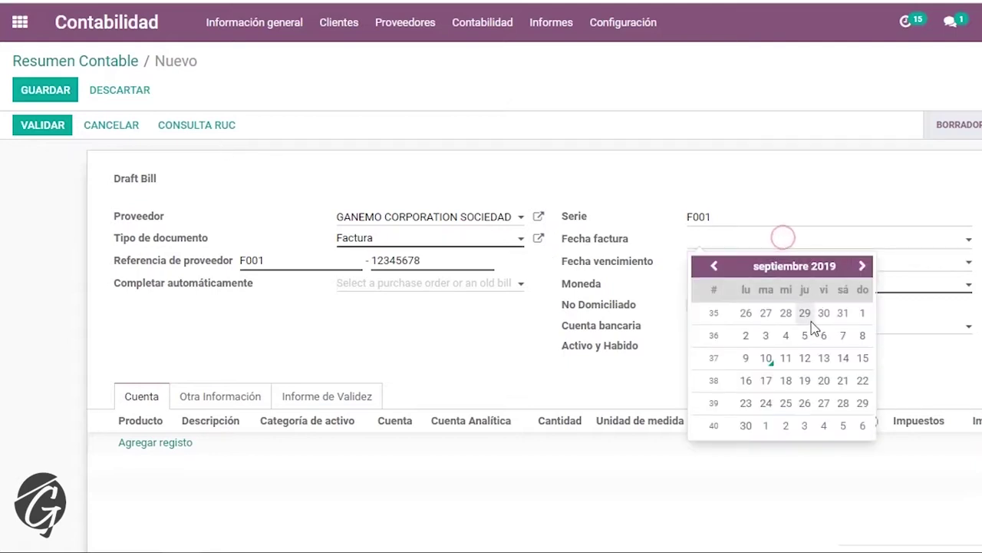
pyautogui.click(766, 358)
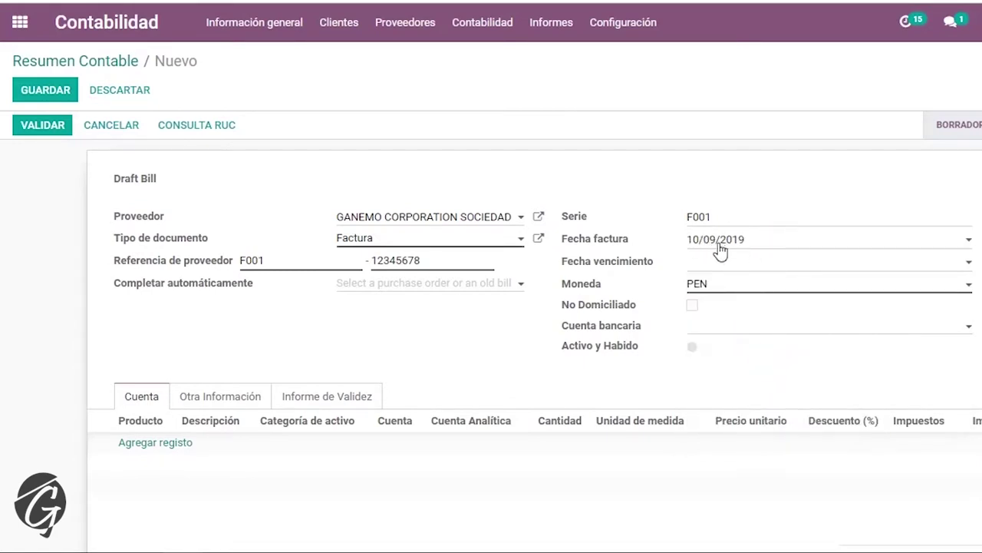
pyautogui.click(196, 131)
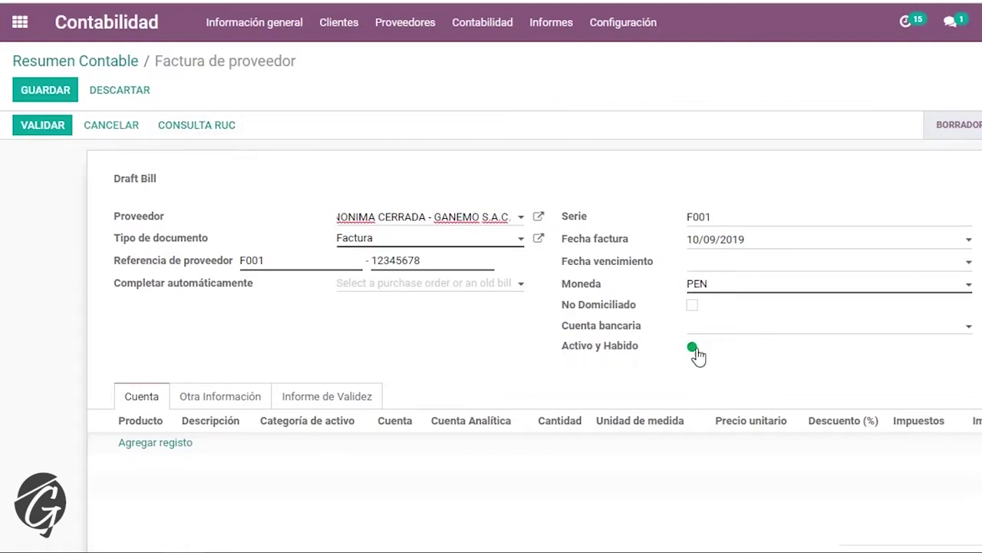
pyautogui.moveTo(697, 354)
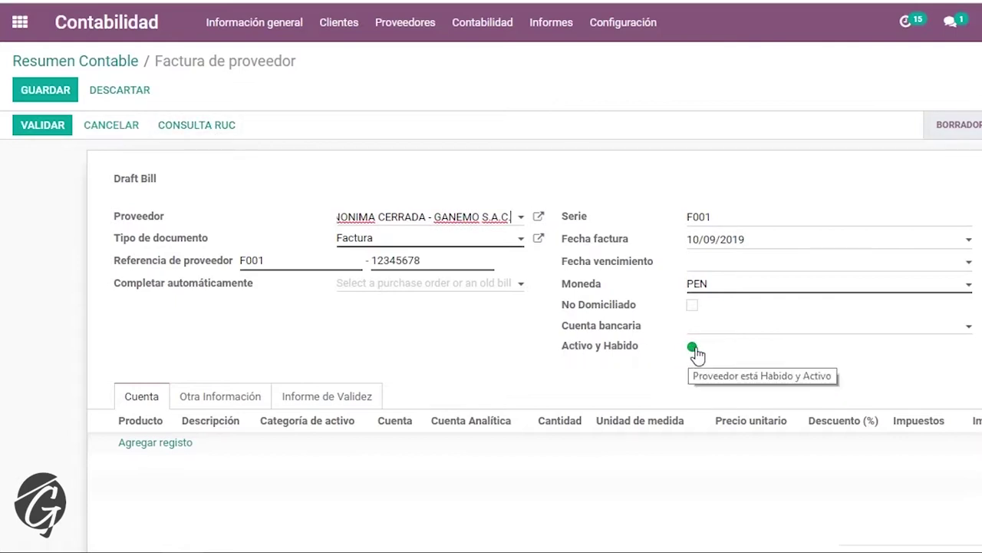
pyautogui.click(213, 405)
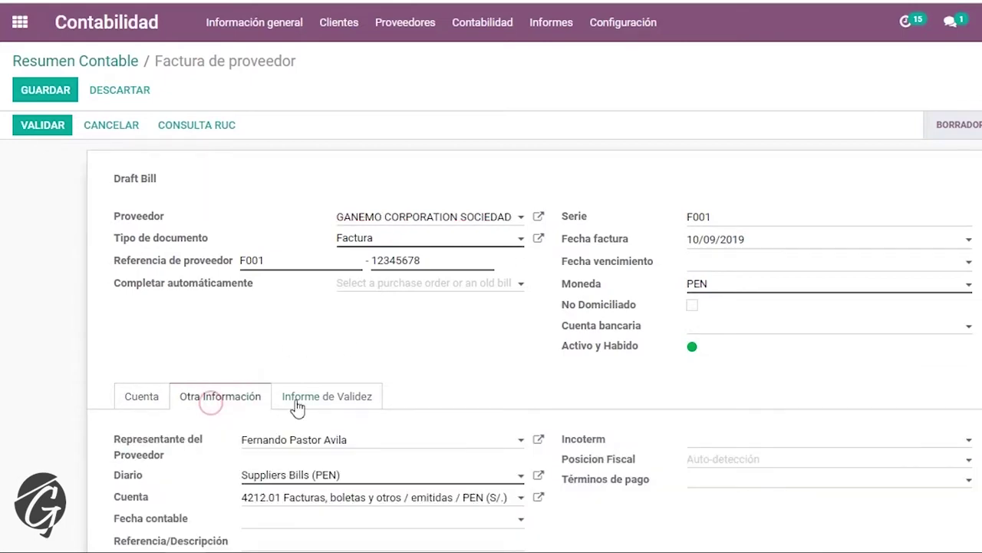
# - Read the RUC consultation note confirming ACTIVO and HABIDO, then return to the invoice lines
pyautogui.scroll(-1, 307, 410)
pyautogui.scroll(-7, 314, 414)
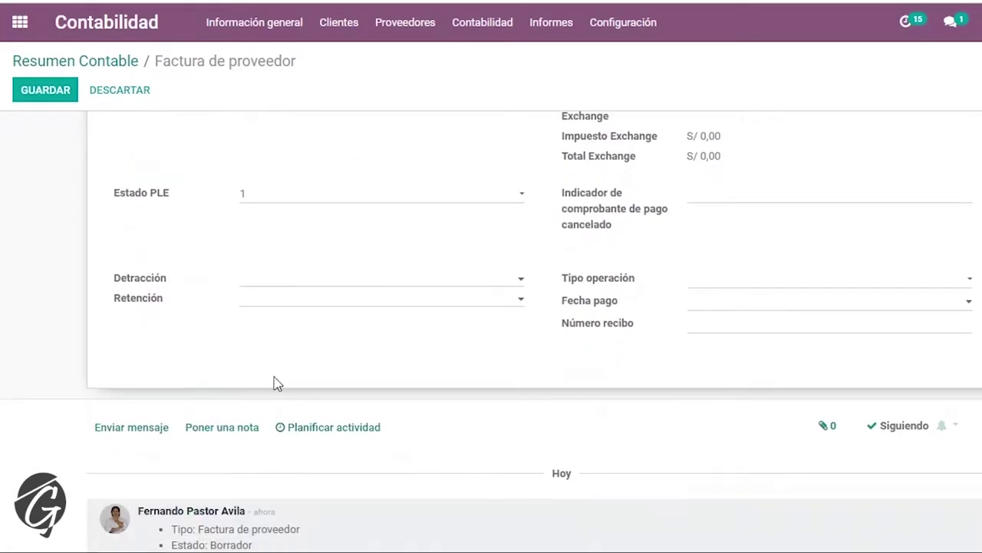
pyautogui.scroll(3, 275, 383)
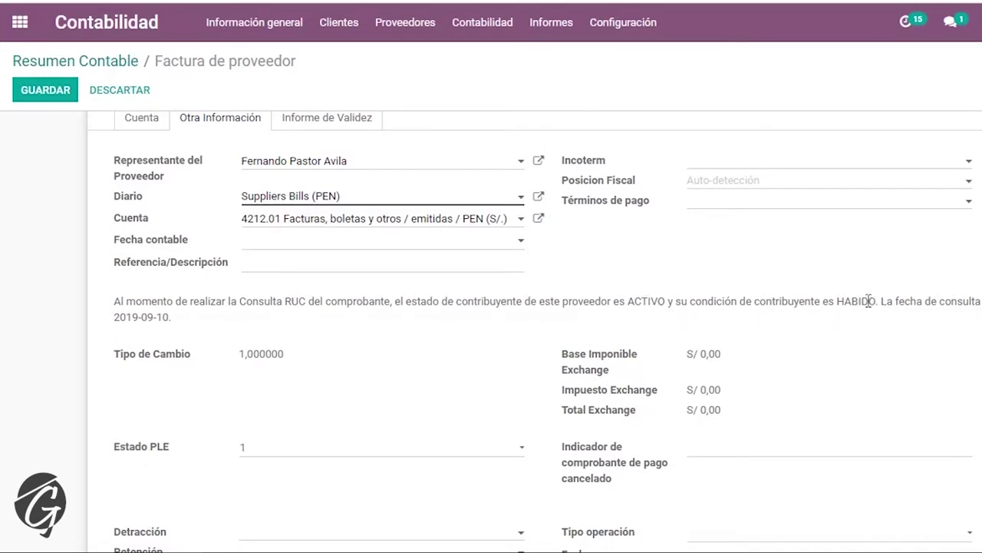
pyautogui.moveTo(125, 300); pyautogui.dragTo(170, 317)
pyautogui.scroll(3, 157, 257)
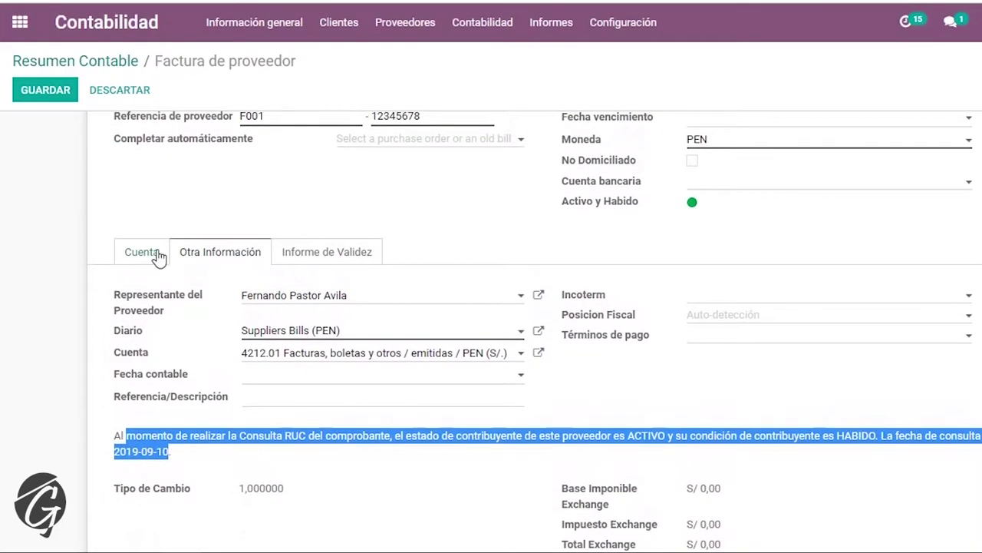
pyautogui.click(157, 257)
pyautogui.scroll(3, 153, 255)
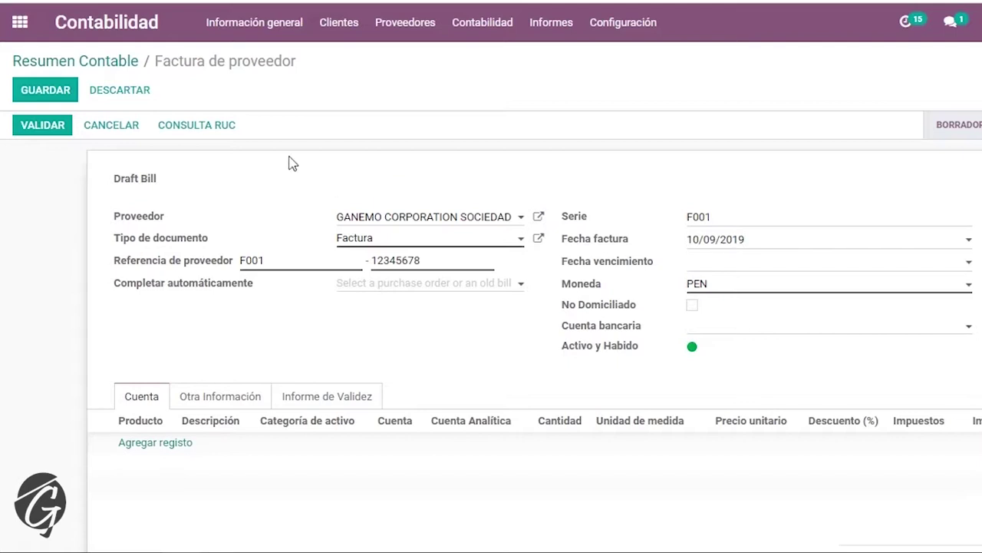
# - Create a request for quotation in Compras for GANEMO CORPORATION and run the RUC lookup
pyautogui.click(112, 63)
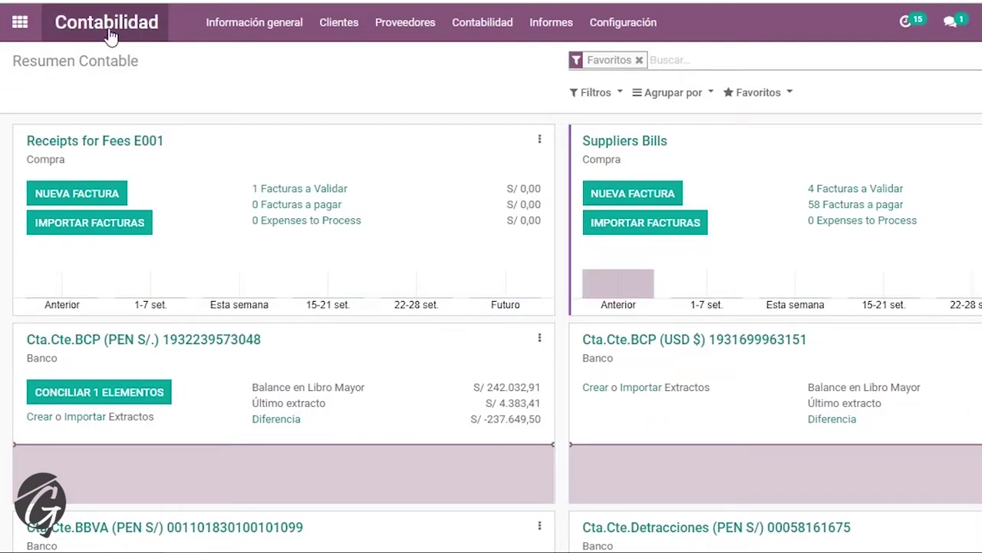
pyautogui.click(651, 196)
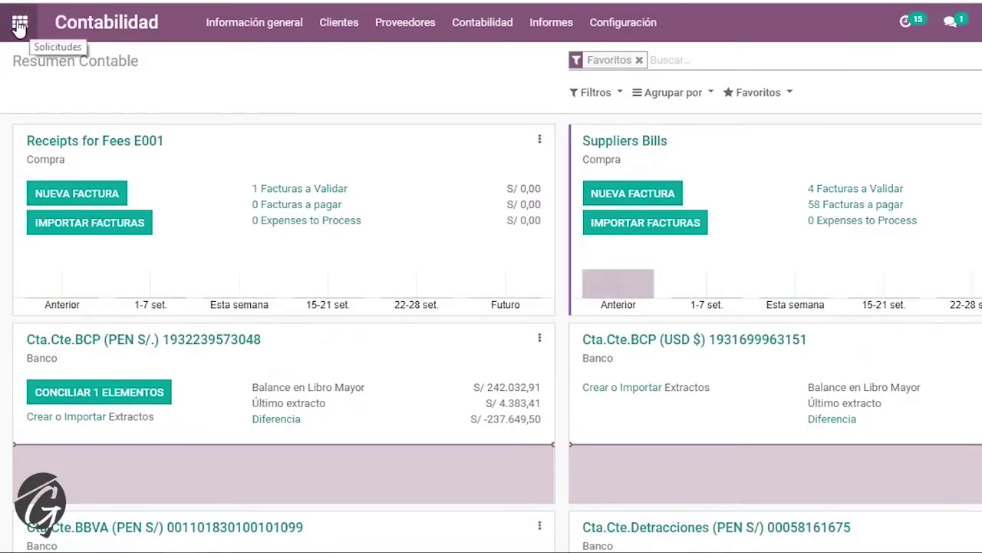
pyautogui.click(19, 28)
pyautogui.click(503, 372)
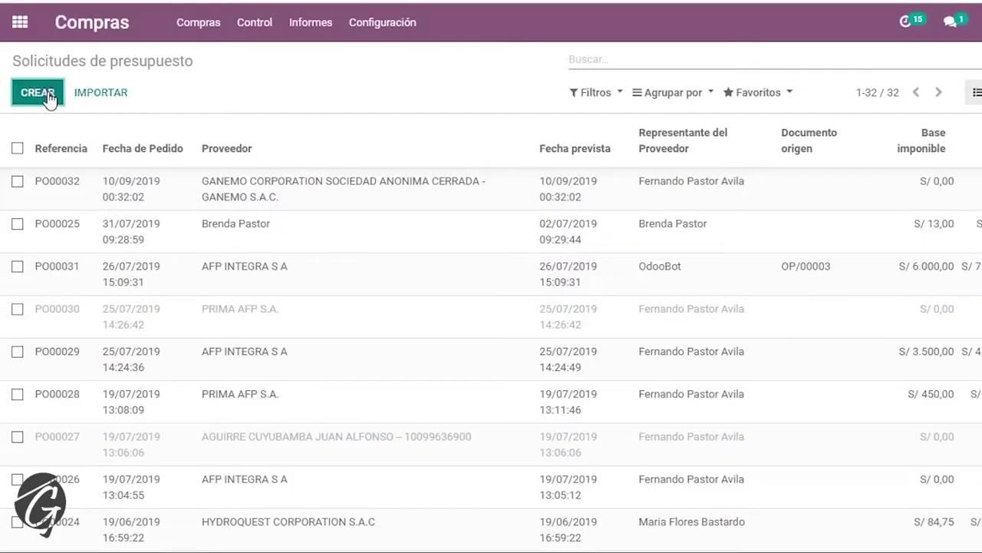
pyautogui.click(47, 94)
pyautogui.write('gan')
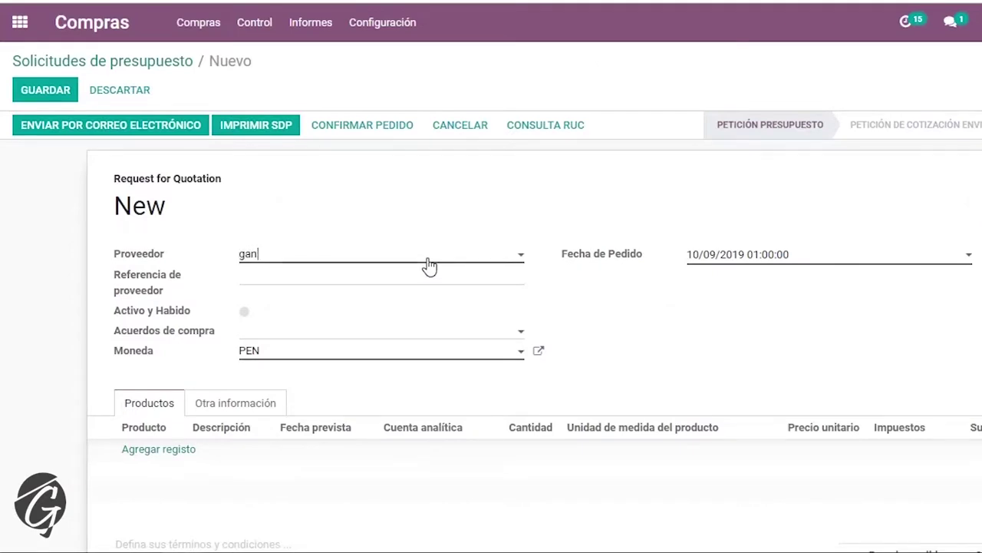
pyautogui.write('em')
pyautogui.click(429, 270)
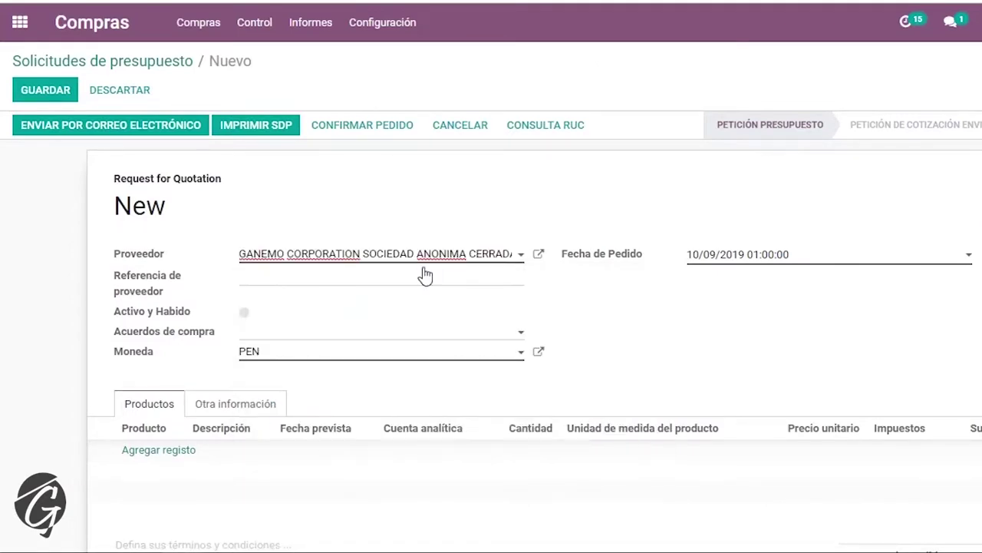
pyautogui.click(558, 126)
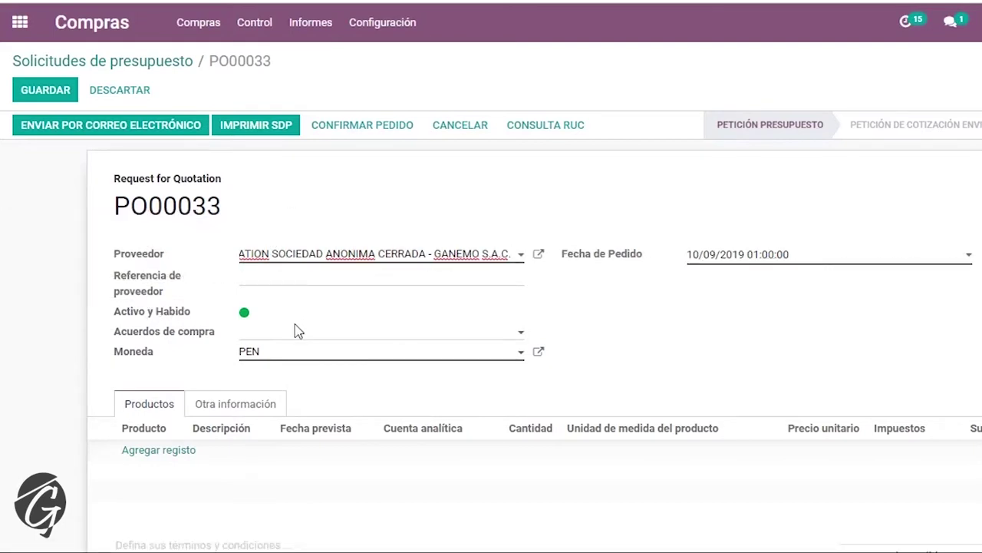
# - Set the supplier's Activo y Habido status to Por Validar con SUNAT
pyautogui.scroll(-2, 435, 443)
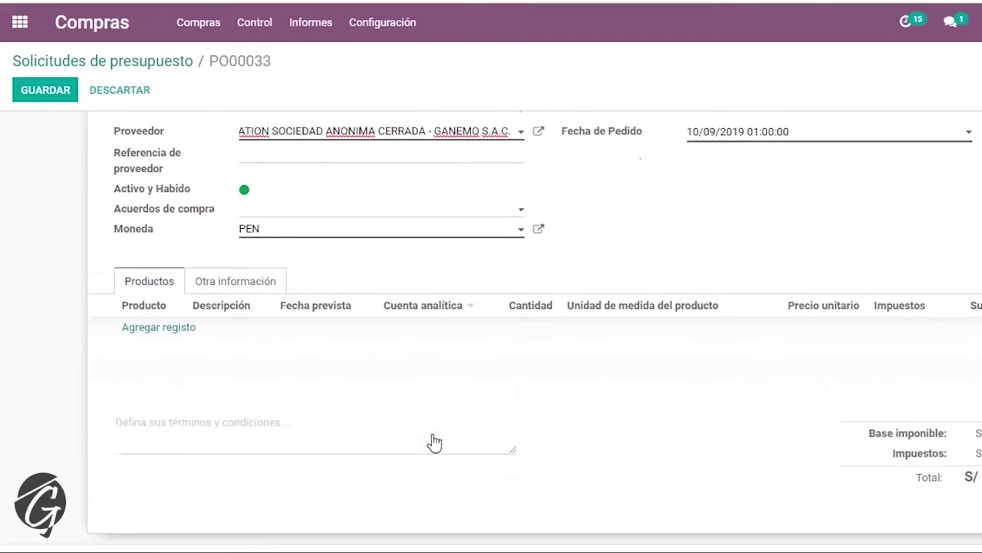
pyautogui.scroll(-5, 434, 443)
pyautogui.scroll(5, 433, 440)
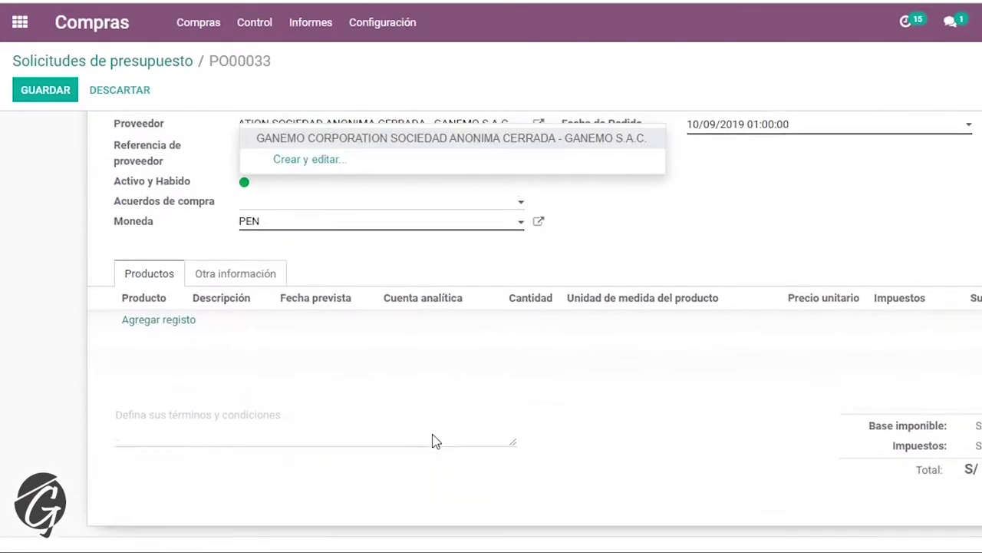
pyautogui.scroll(2, 434, 443)
pyautogui.click(18, 246)
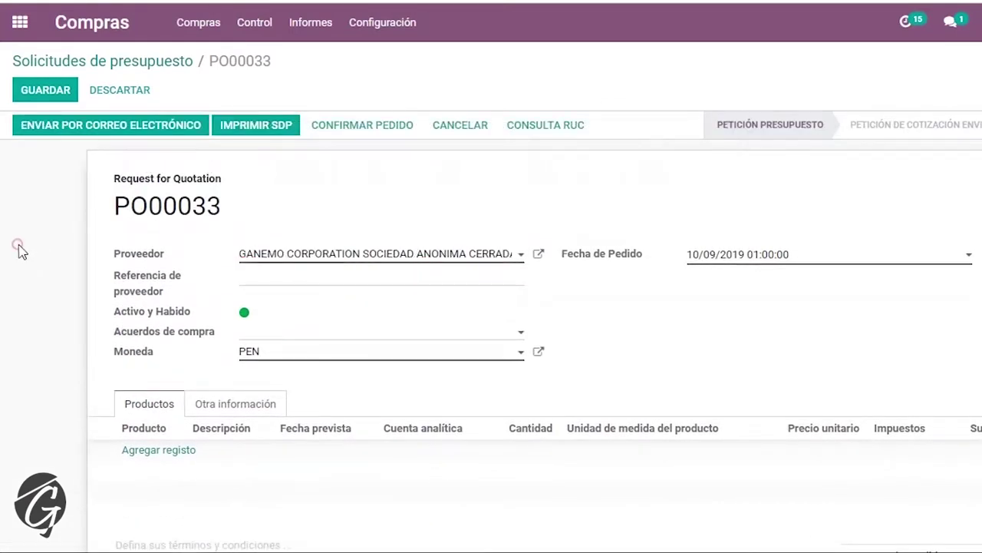
pyautogui.click(242, 312)
pyautogui.click(205, 338)
pyautogui.click(359, 127)
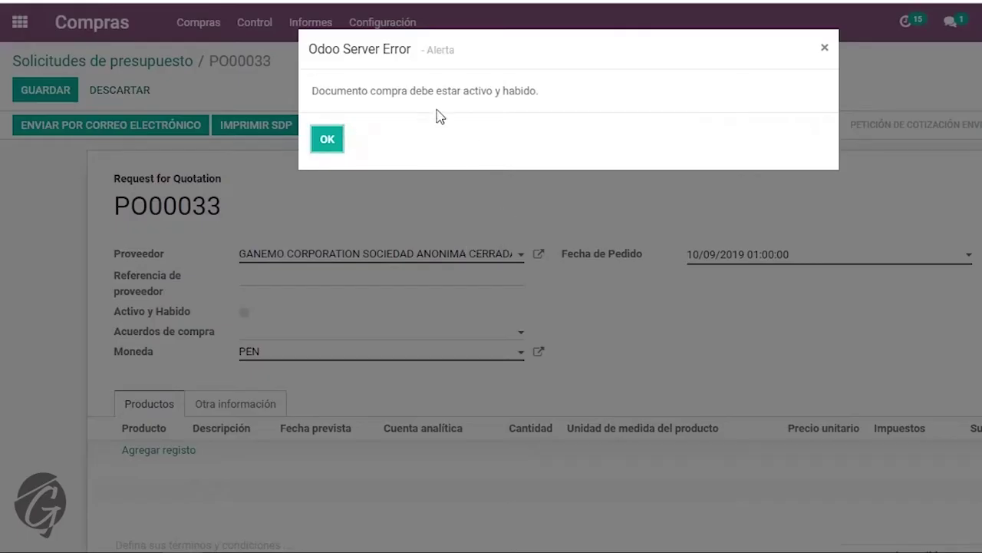
pyautogui.moveTo(325, 90); pyautogui.dragTo(536, 96)
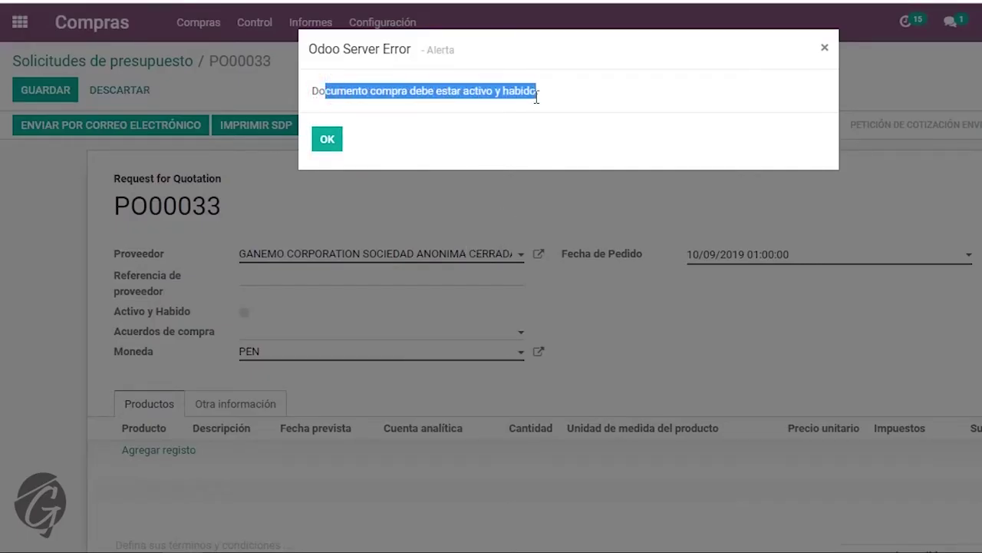
pyautogui.click(530, 93)
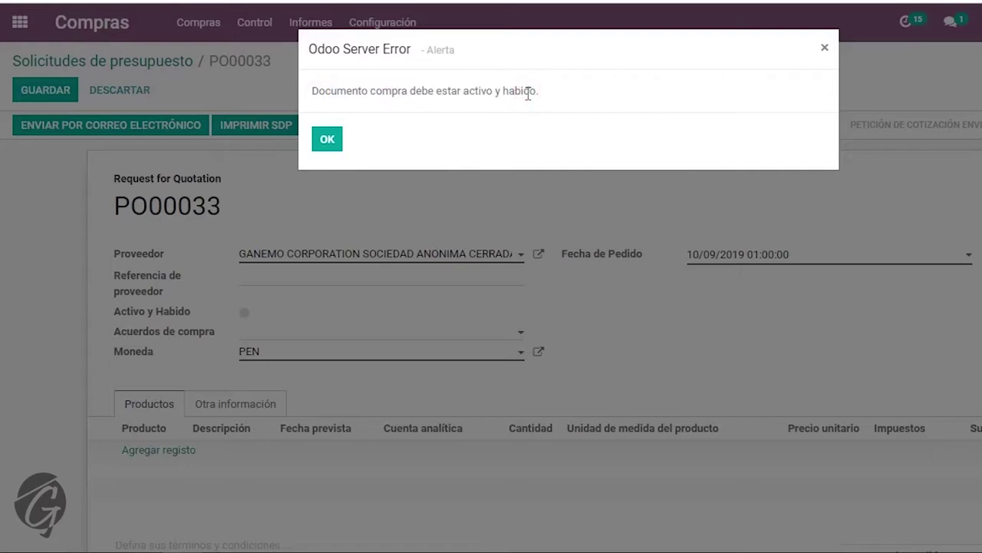
pyautogui.click(528, 93)
pyautogui.click(326, 138)
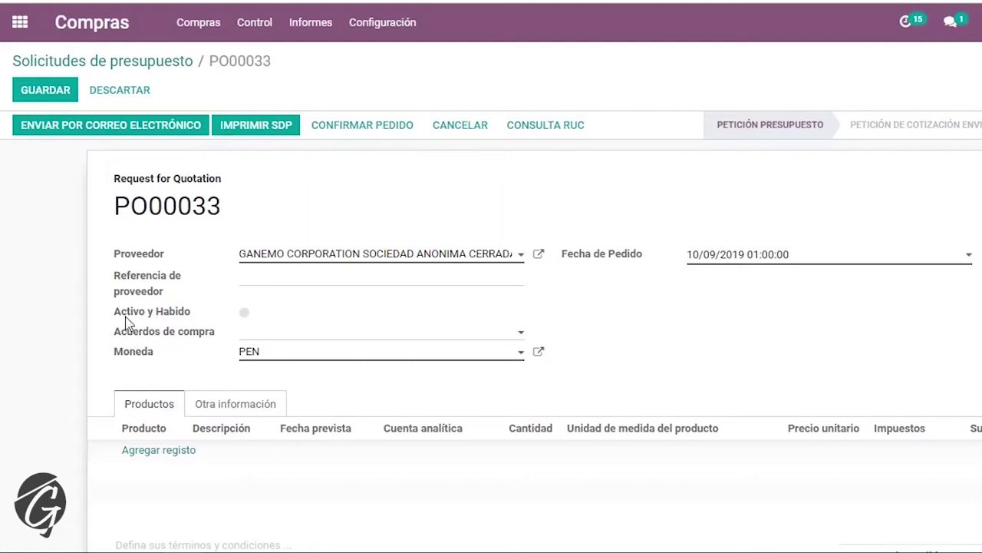
# - Change PO00033's Activo y Habido status to the green 'Proveedor está Habido y Activo'
pyautogui.moveTo(125, 312); pyautogui.dragTo(184, 314)
pyautogui.click(244, 312)
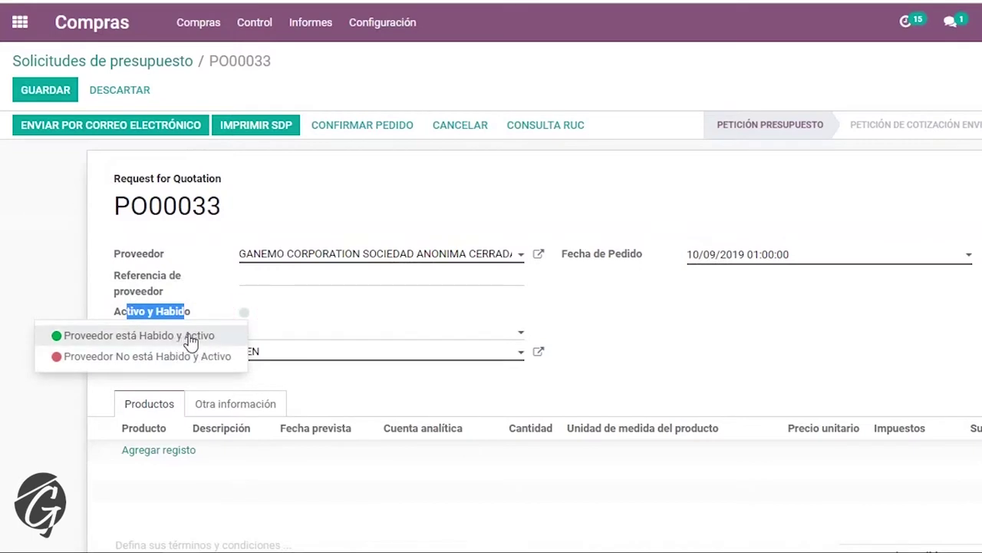
pyautogui.click(171, 316)
pyautogui.click(240, 312)
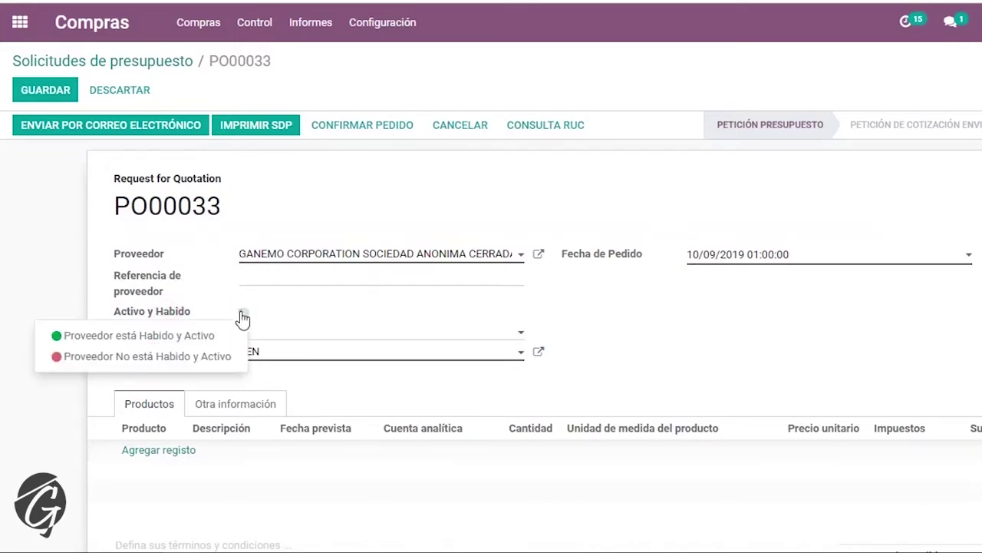
pyautogui.click(188, 339)
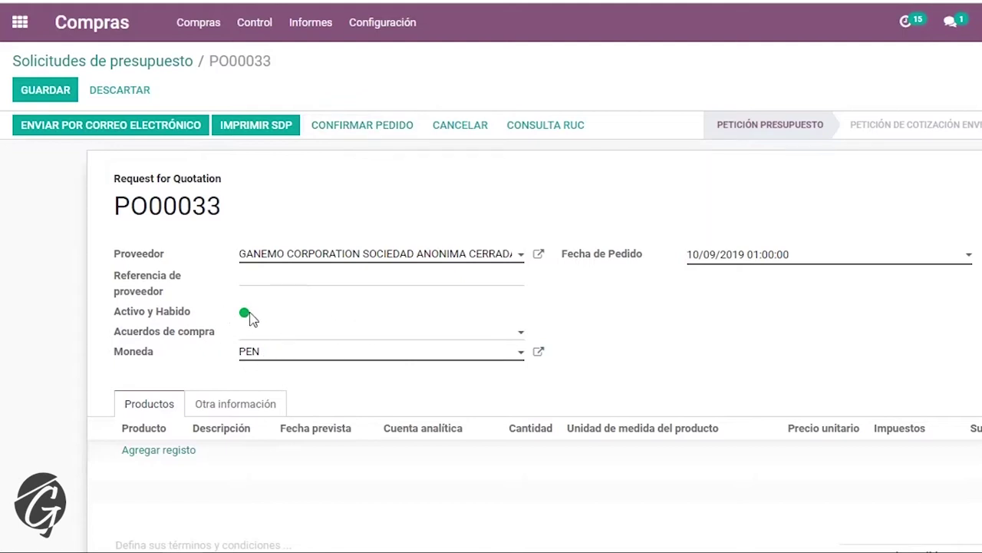
# - In Otra información, highlight the RUC lookup note and its ACTIVO and HABIDO condition text
pyautogui.click(230, 409)
pyautogui.scroll(-3, 228, 408)
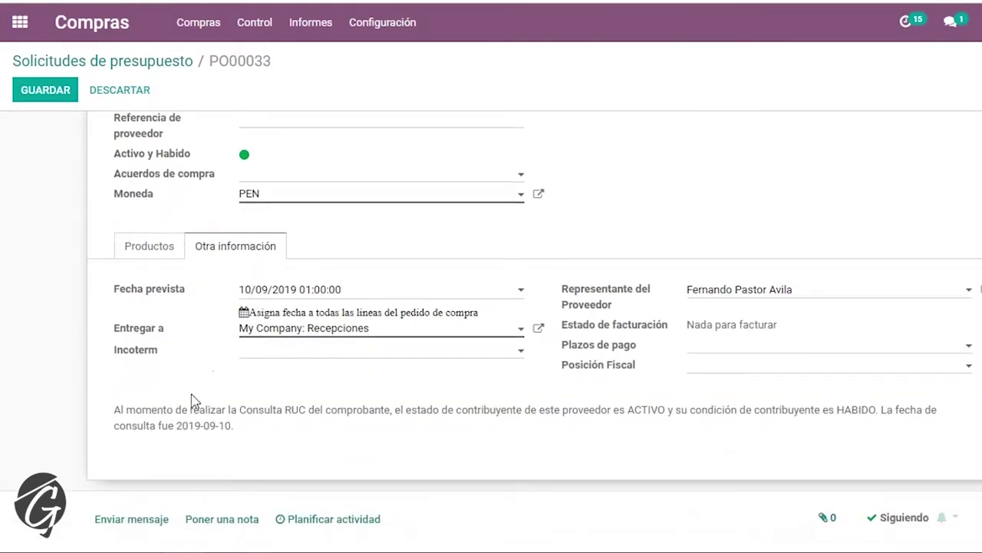
pyautogui.moveTo(130, 408); pyautogui.dragTo(232, 426)
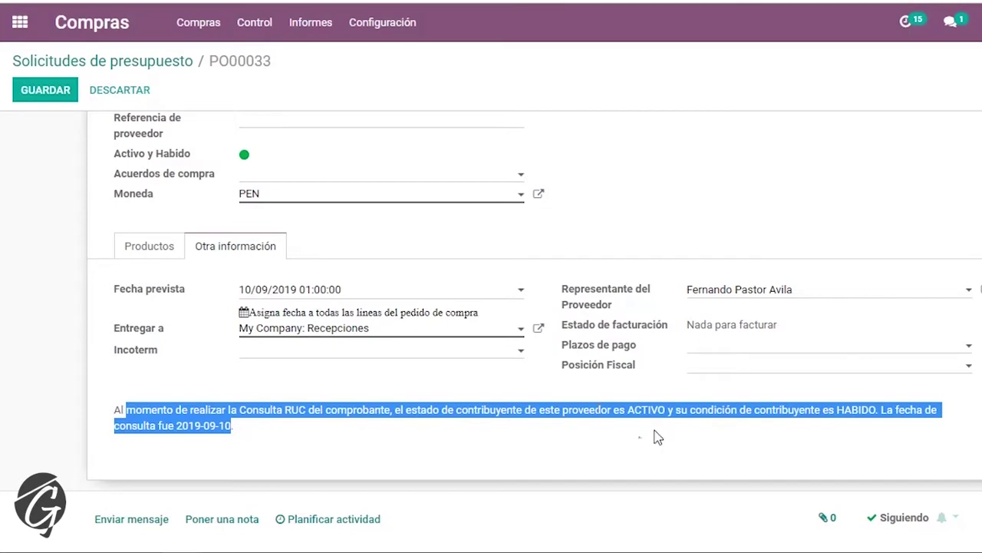
pyautogui.click(778, 410)
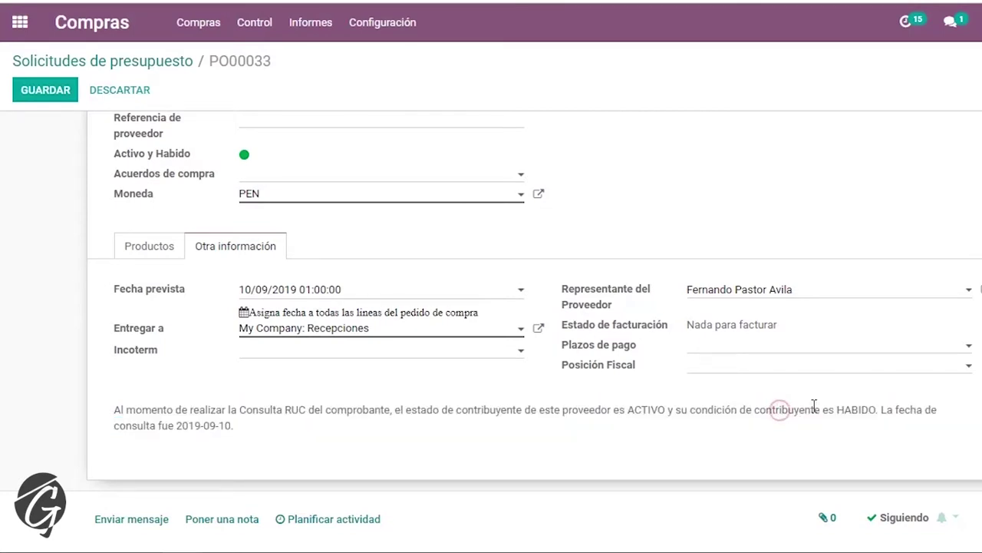
pyautogui.click(876, 410)
pyautogui.moveTo(876, 410); pyautogui.dragTo(794, 410)
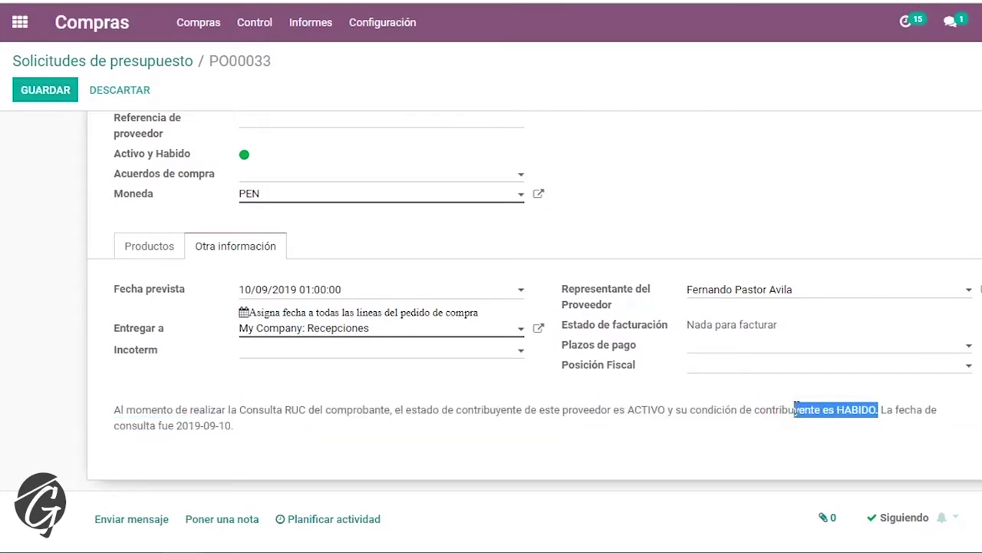
pyautogui.moveTo(642, 410); pyautogui.dragTo(876, 410)
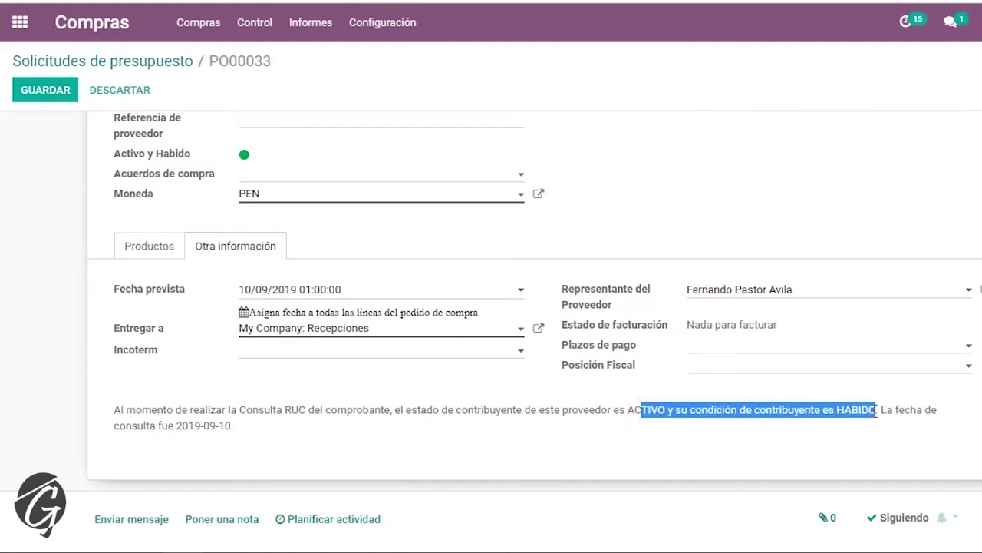
pyautogui.scroll(2, 287, 491)
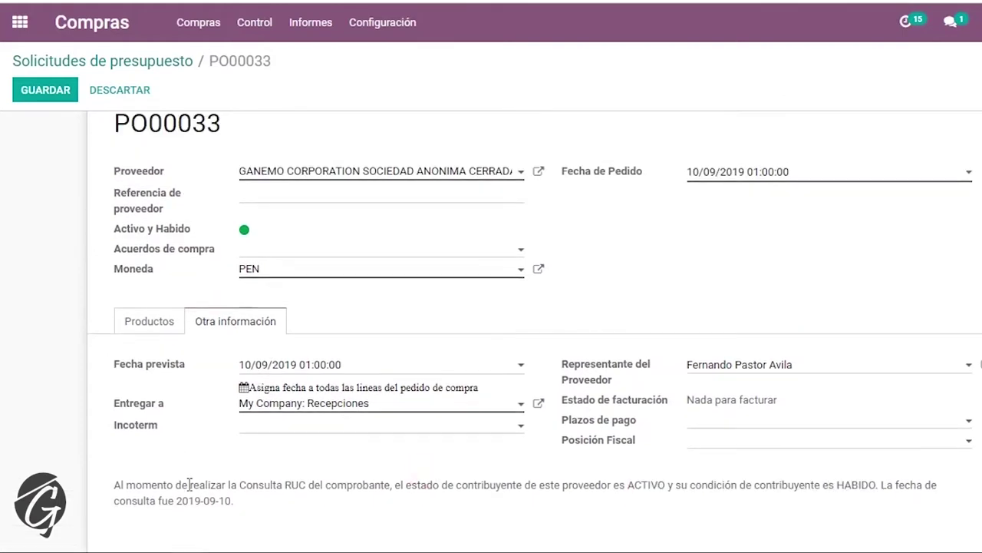
pyautogui.moveTo(143, 488); pyautogui.dragTo(229, 501)
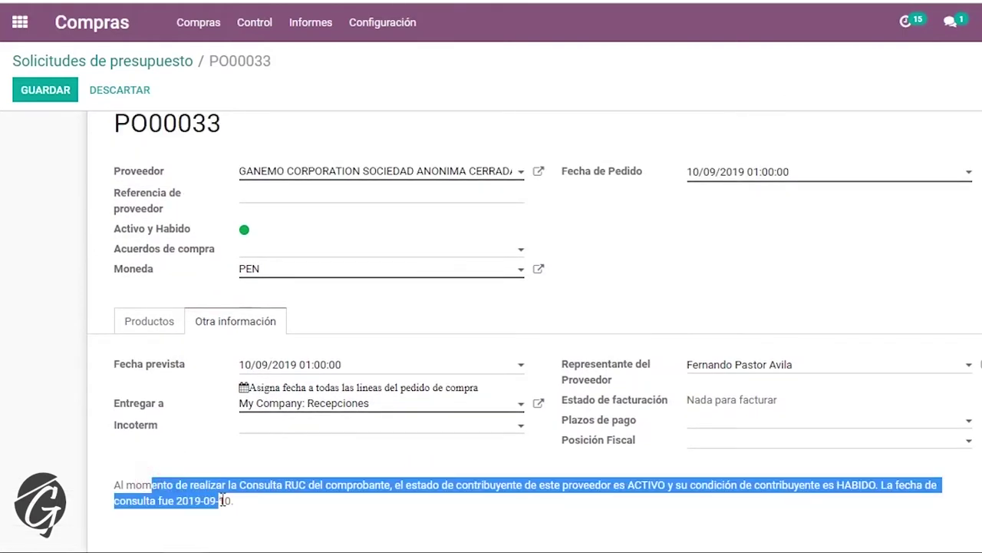
pyautogui.click(223, 499)
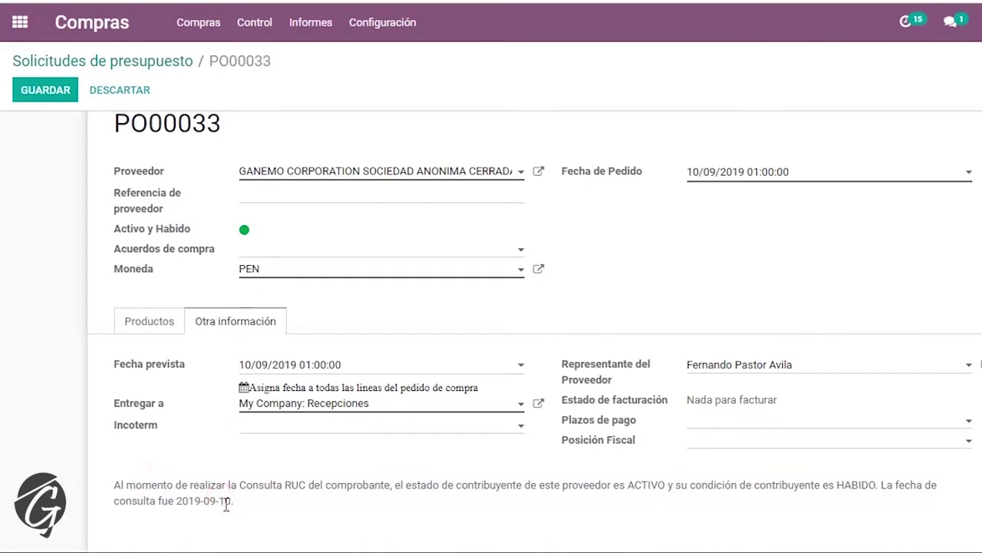
# - Set the Activo y Habido status to 'Por Validar con SUNAT'
pyautogui.click(243, 229)
pyautogui.click(190, 257)
pyautogui.moveTo(251, 238)
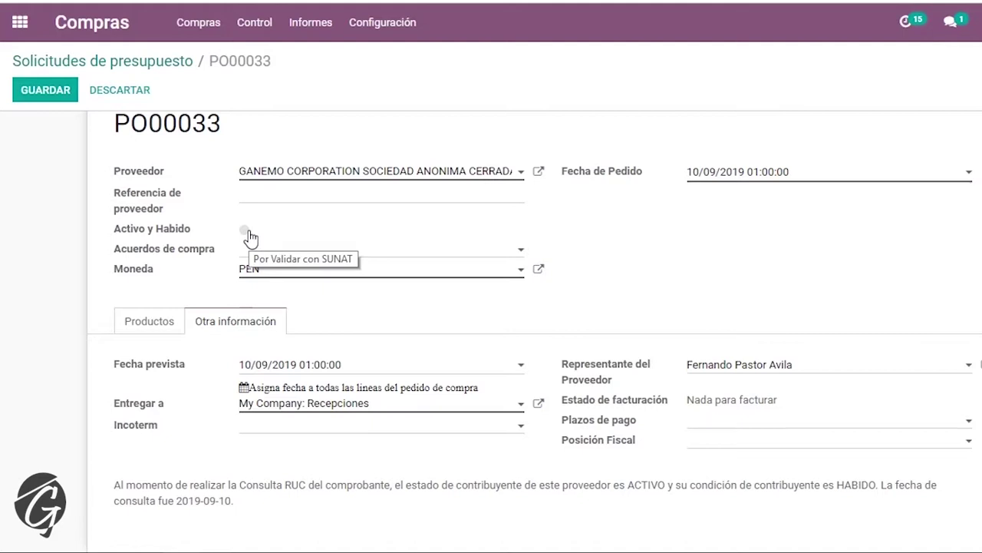
# - Set the Activo y Habido status back to 'Proveedor está Habido y Activo'
pyautogui.click(246, 232)
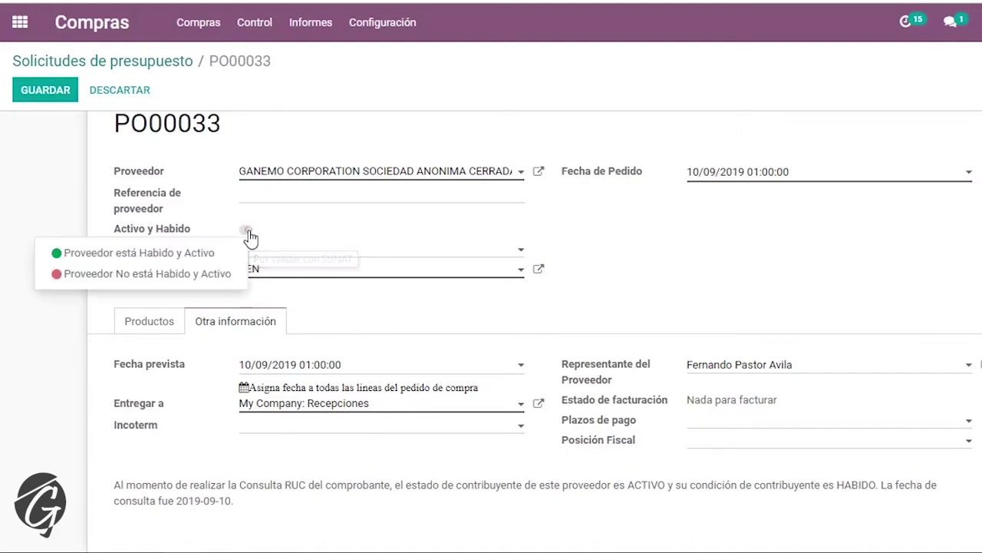
pyautogui.click(156, 258)
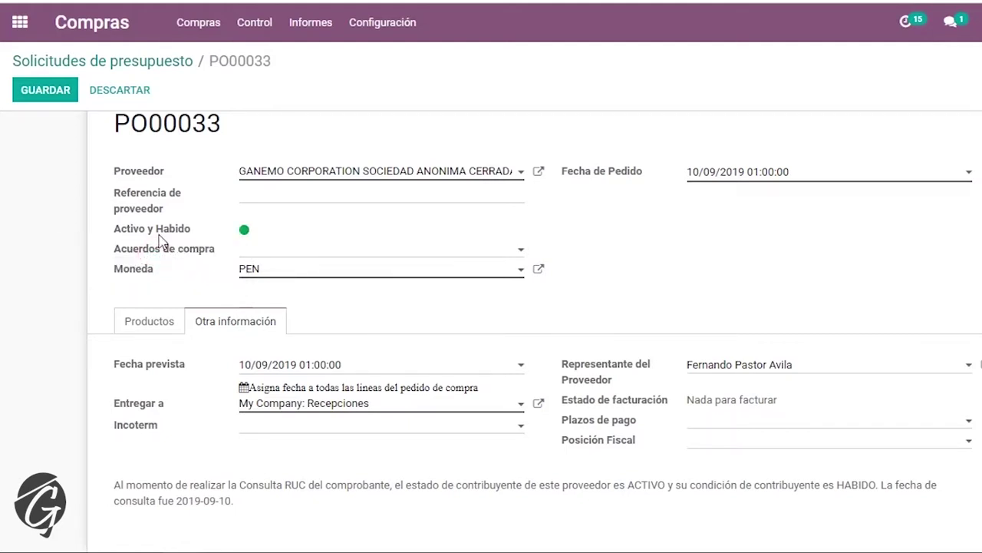
pyautogui.moveTo(161, 241)
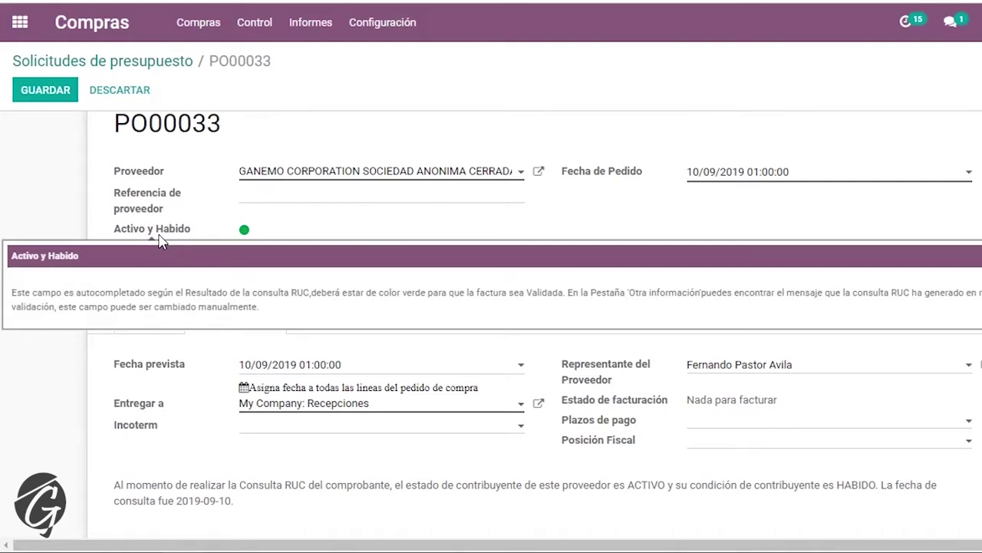
# - Highlight the supplier row and the Activo y Habido label to point them out
pyautogui.moveTo(97, 229); pyautogui.dragTo(241, 241)
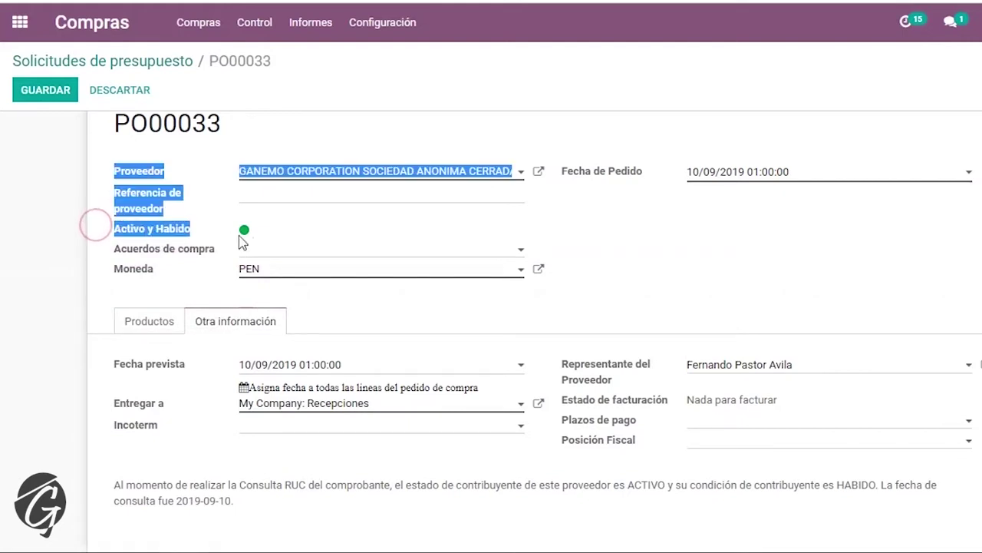
pyautogui.click(274, 237)
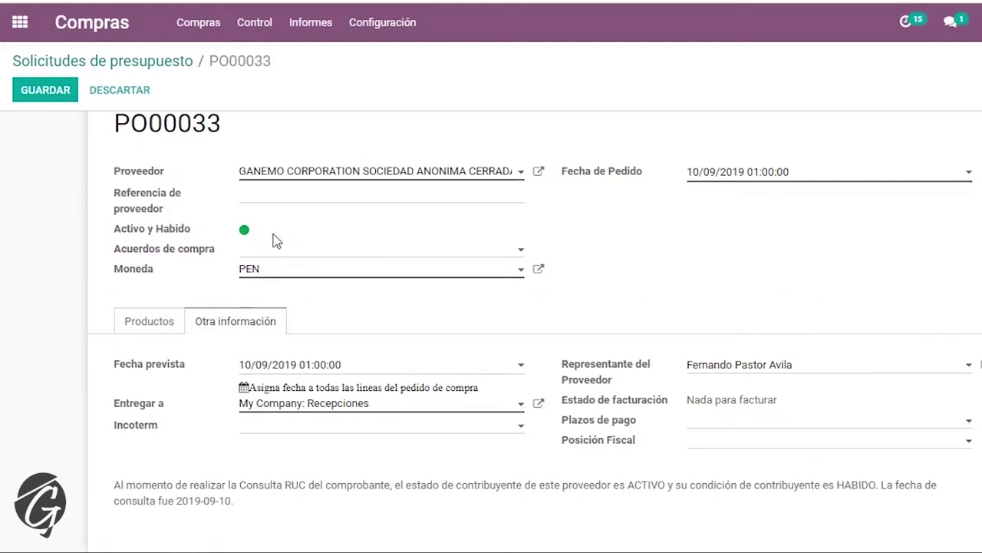
pyautogui.moveTo(127, 231); pyautogui.dragTo(274, 236)
pyautogui.click(167, 240)
pyautogui.scroll(1, 305, 236)
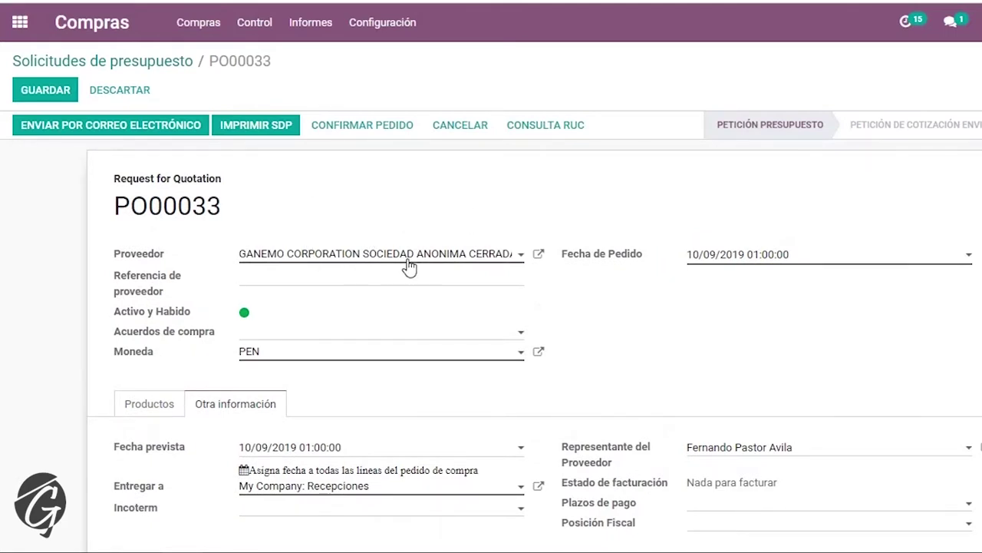
# - Run CONSULTA RUC on PO00033 and confirm discarding the unsaved changes
pyautogui.click(555, 121)
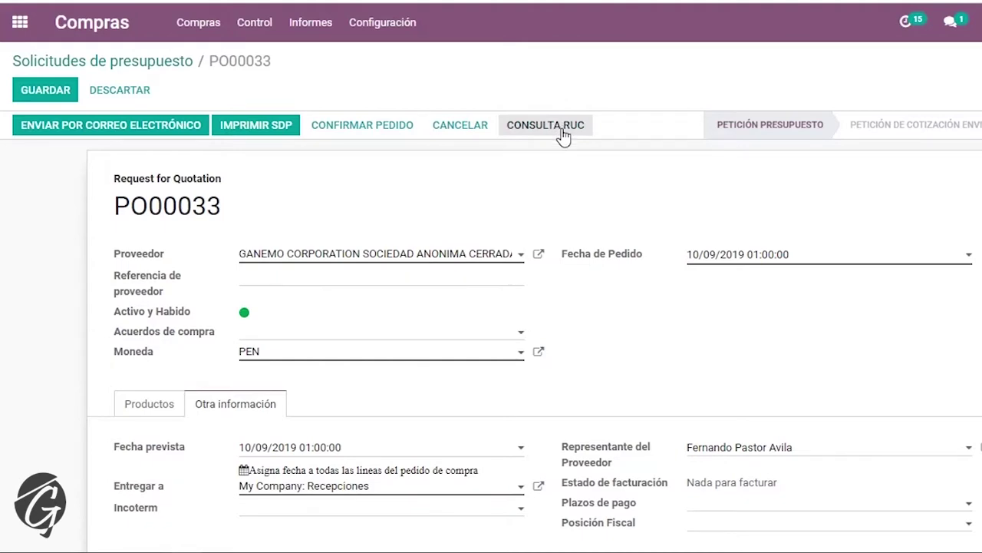
pyautogui.click(558, 129)
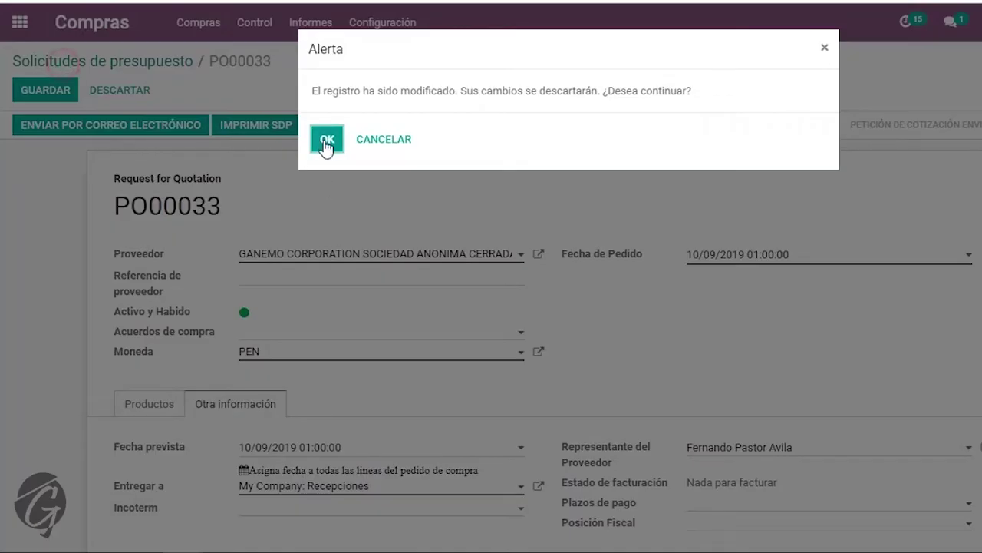
pyautogui.click(323, 136)
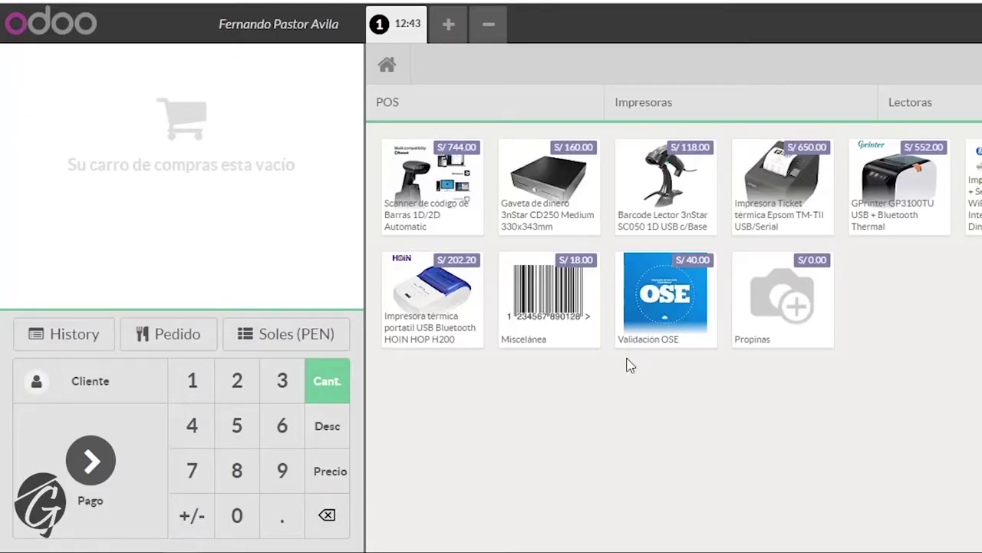
# - Start a new POS customer with document type REG. UNICO DE CONTRIBUYENTES and the suggested RUC number
pyautogui.click(106, 382)
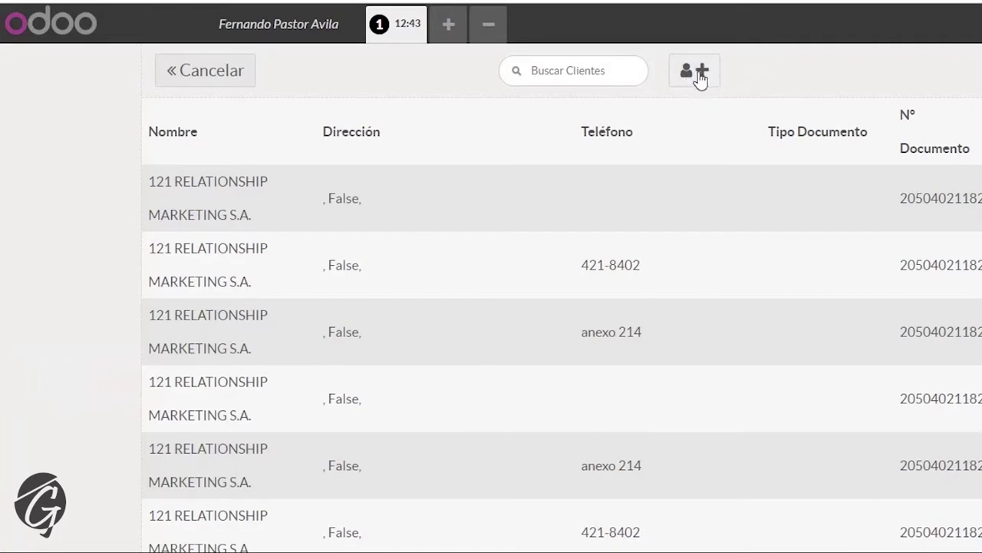
pyautogui.click(700, 76)
pyautogui.click(672, 297)
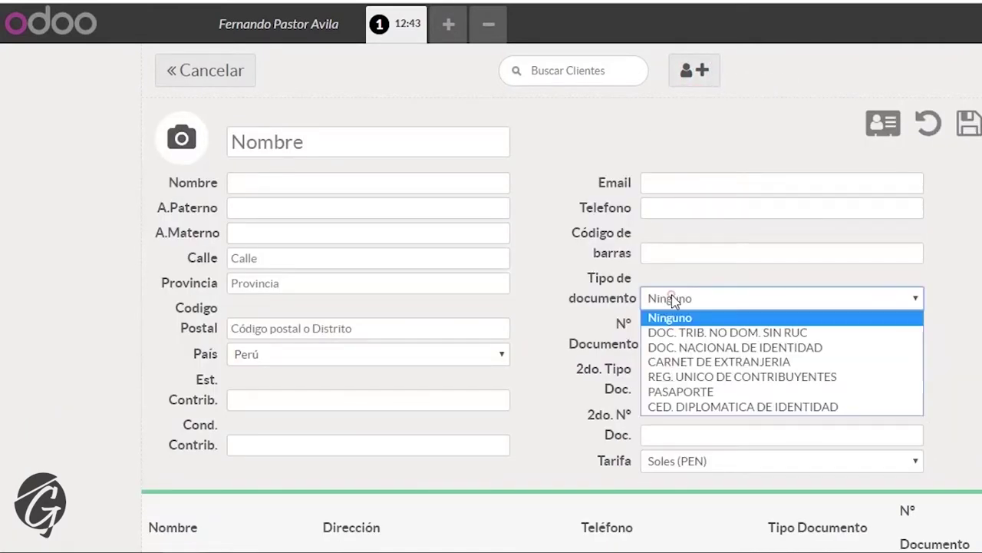
pyautogui.click(718, 377)
pyautogui.click(648, 344)
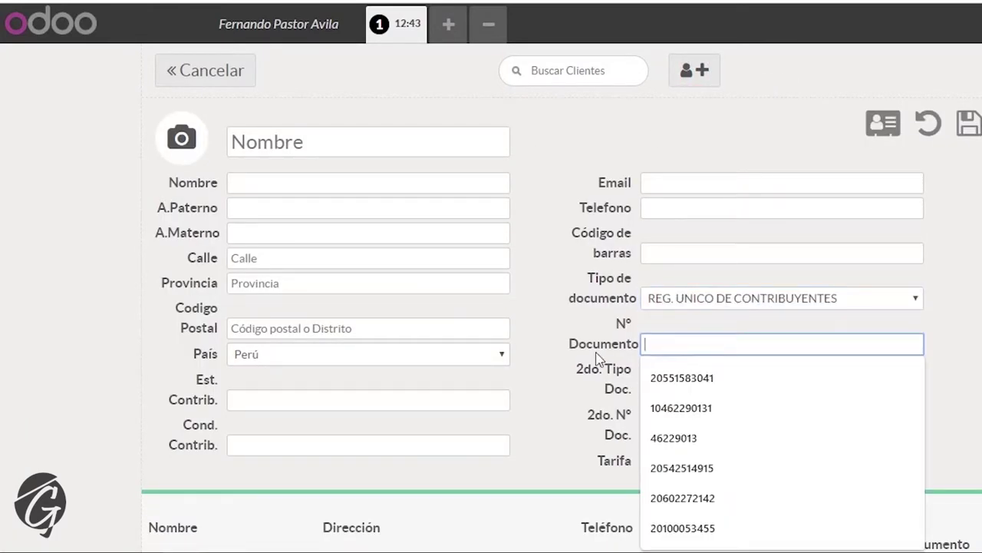
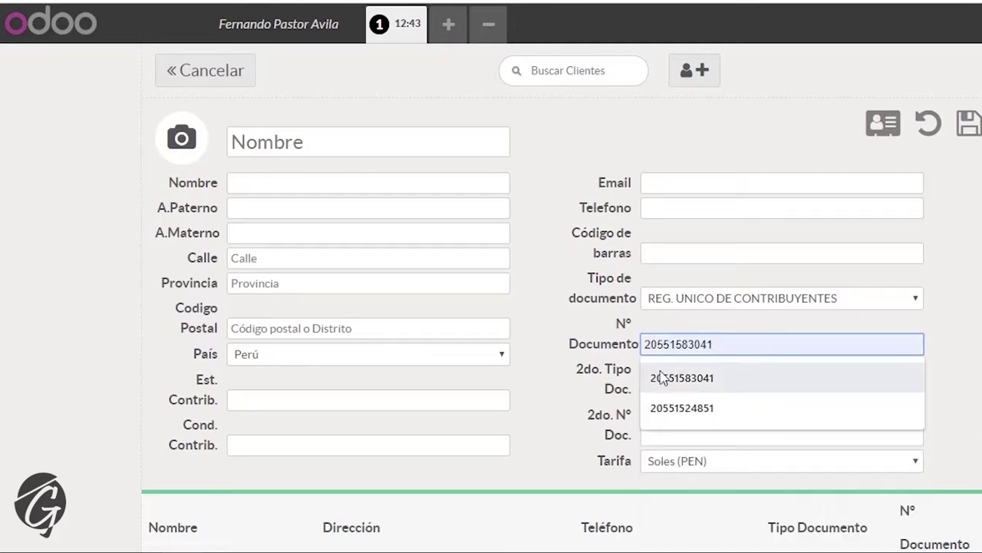
pyautogui.click(673, 376)
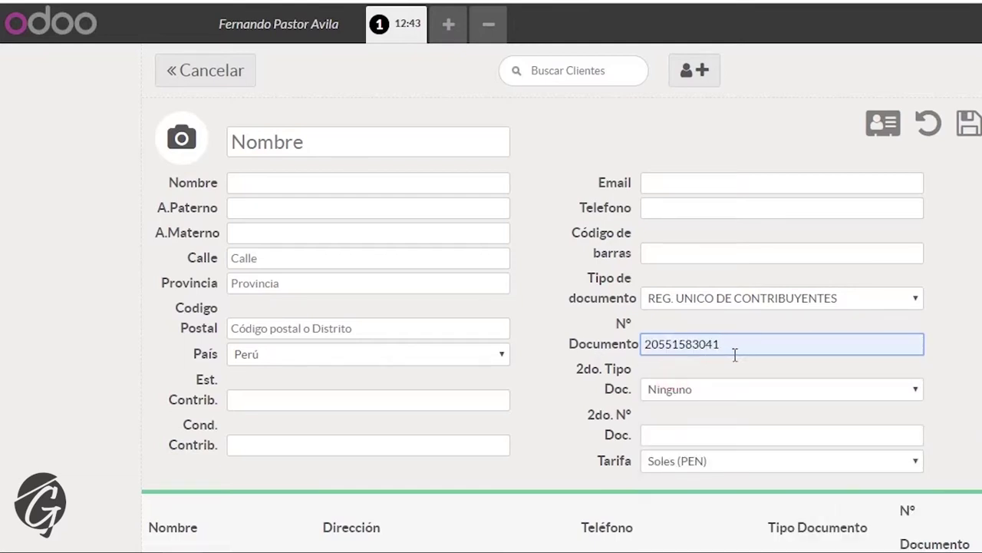
# - Run the RUC lookup, review the duplicate-number error, and dismiss it
pyautogui.click(877, 125)
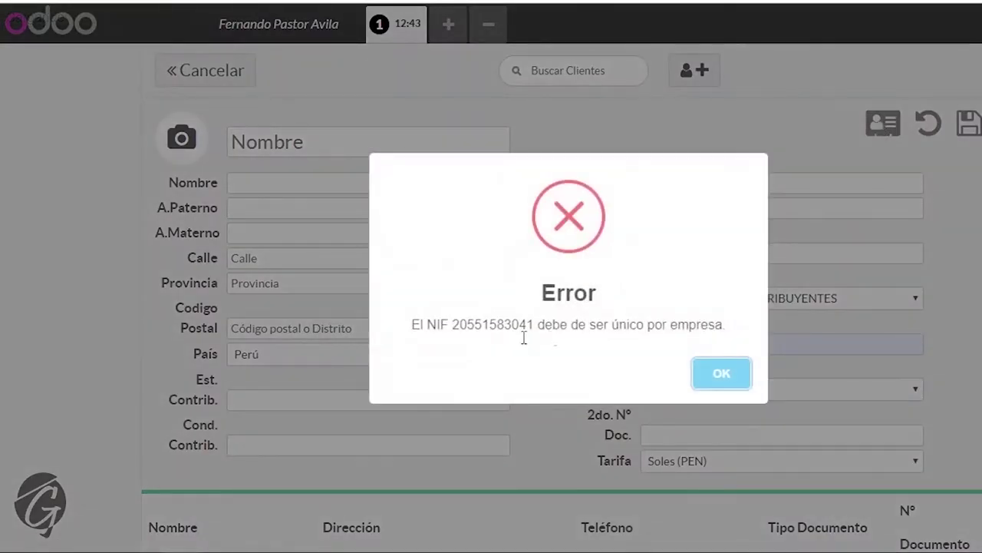
pyautogui.doubleClick(477, 321)
pyautogui.moveTo(455, 328); pyautogui.dragTo(552, 326)
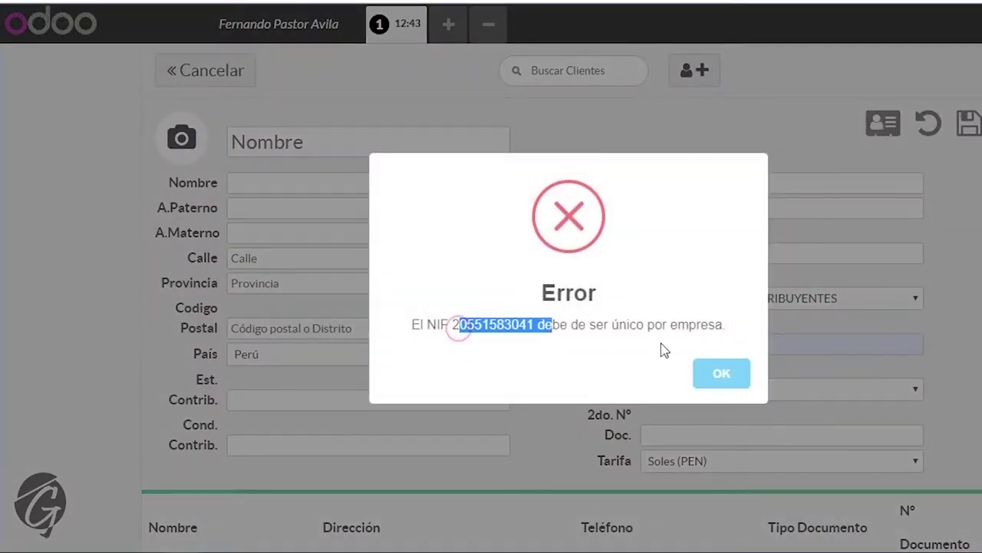
pyautogui.click(677, 328)
pyautogui.click(722, 378)
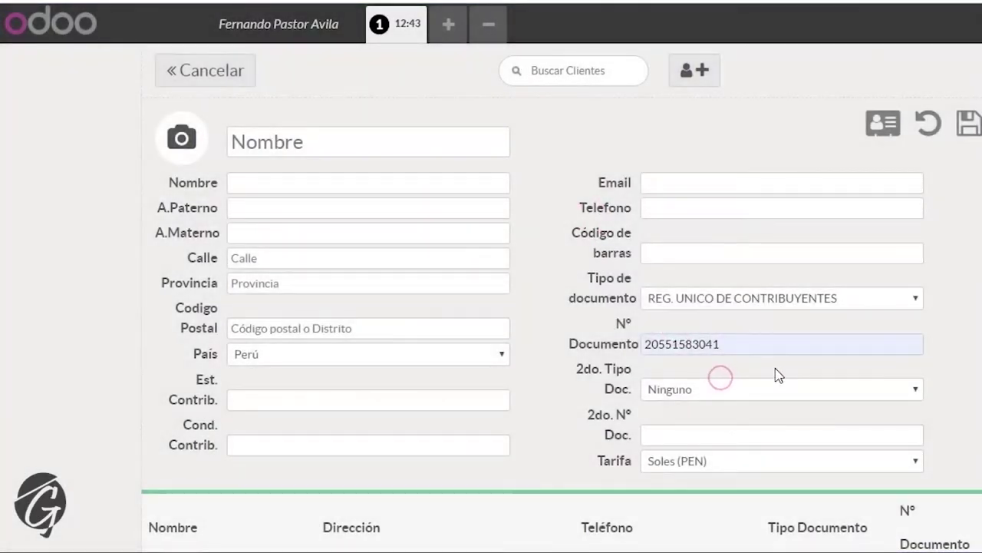
# - With document type REG. UNICO DE CONTRIBUYENTES, fetch the company's data from its RUC
pyautogui.doubleClick(741, 347)
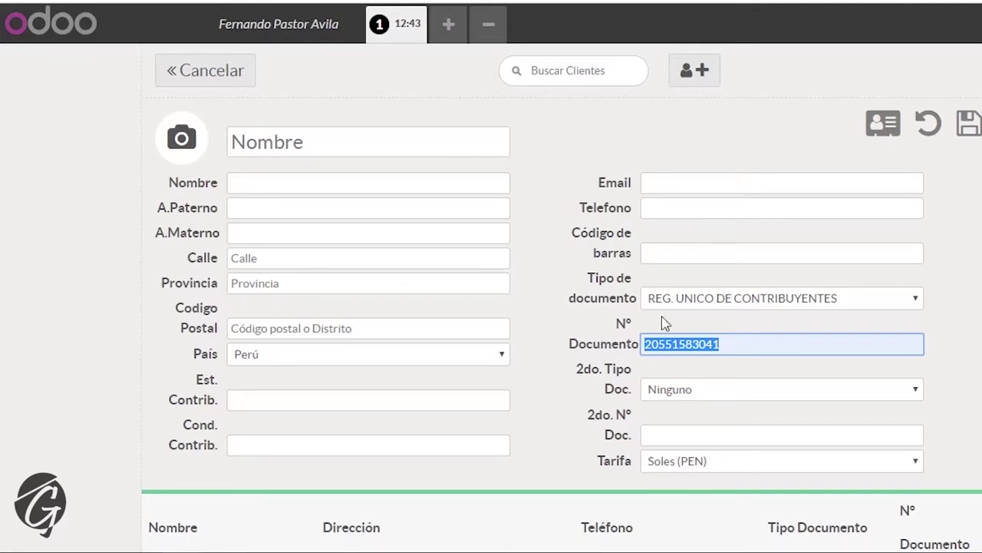
pyautogui.click(686, 298)
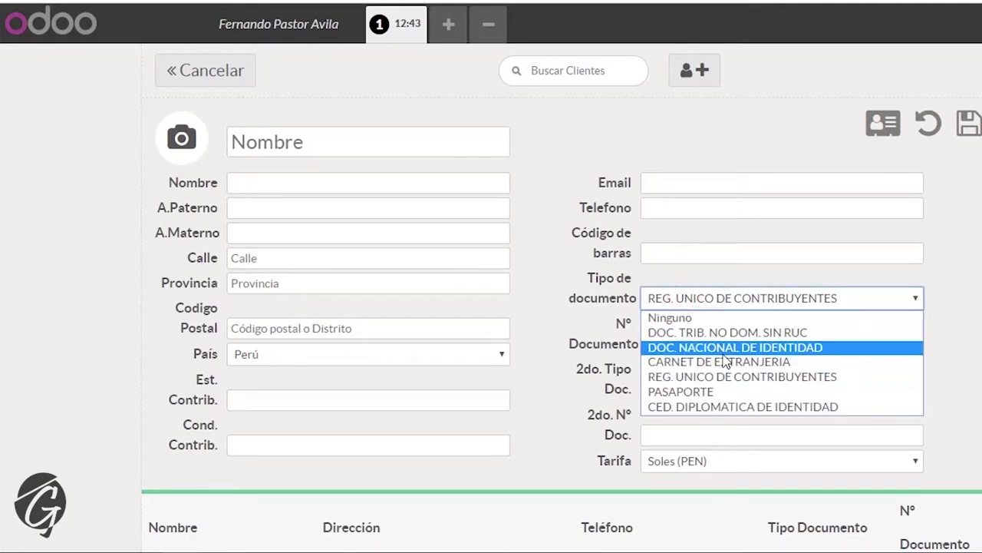
pyautogui.click(695, 376)
pyautogui.click(696, 344)
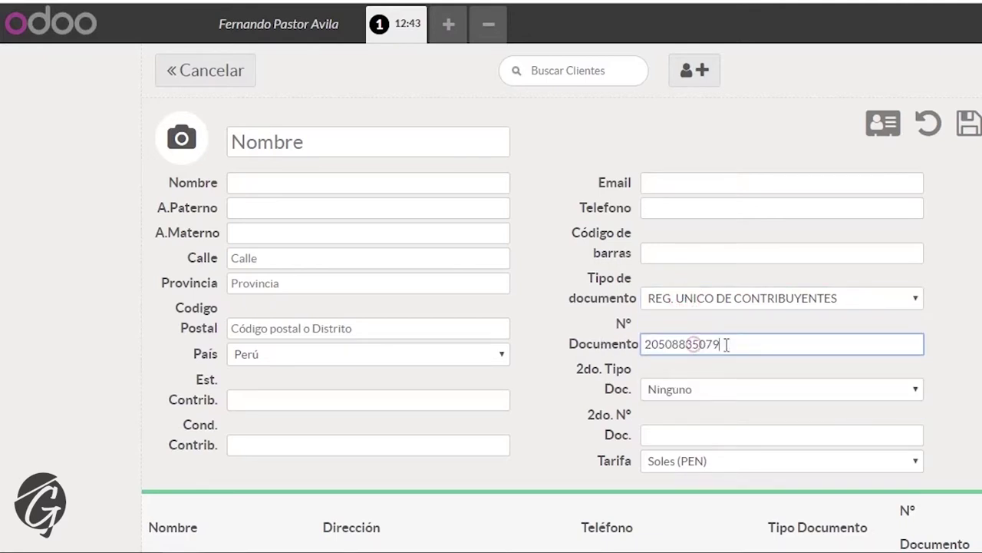
pyautogui.click(884, 127)
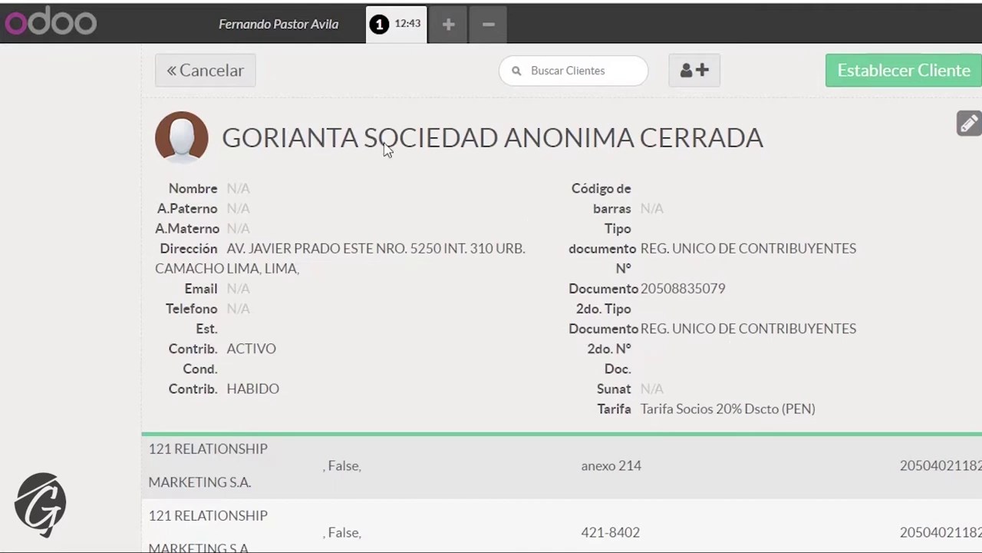
# - Review the GORIANTA SOCIEDAD ANONIMA CERRADA email and phone fields in edit mode, then discard and start a blank client
pyautogui.click(968, 124)
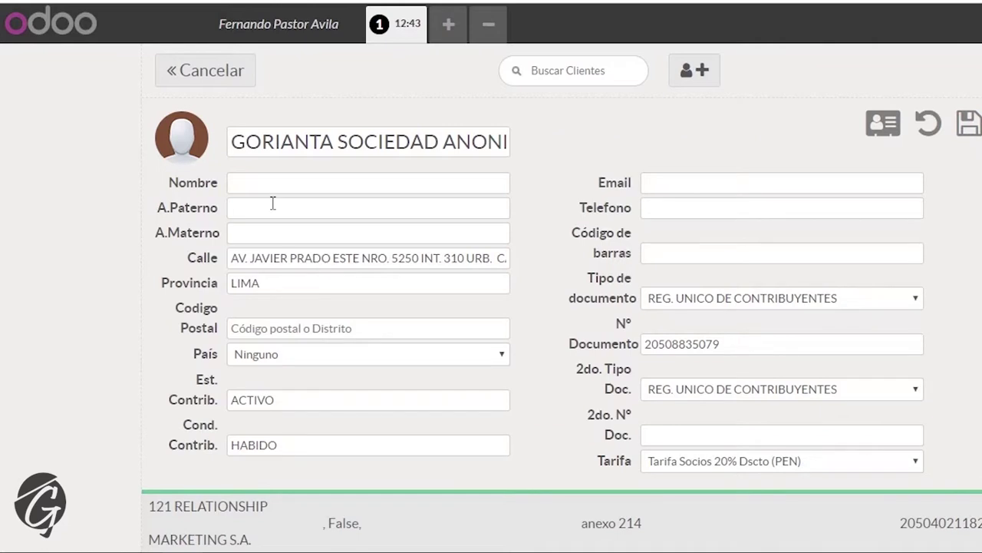
pyautogui.click(706, 184)
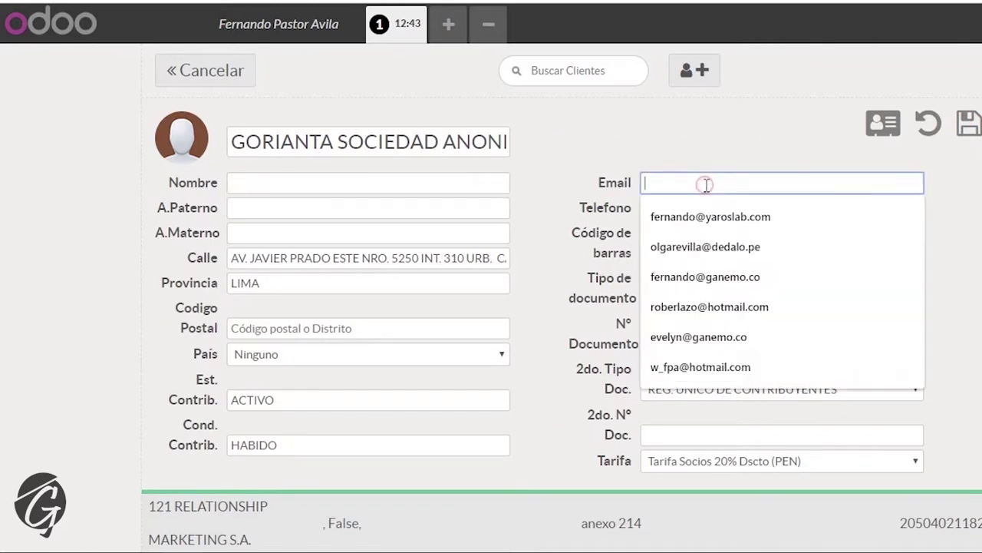
pyautogui.click(672, 134)
pyautogui.click(684, 201)
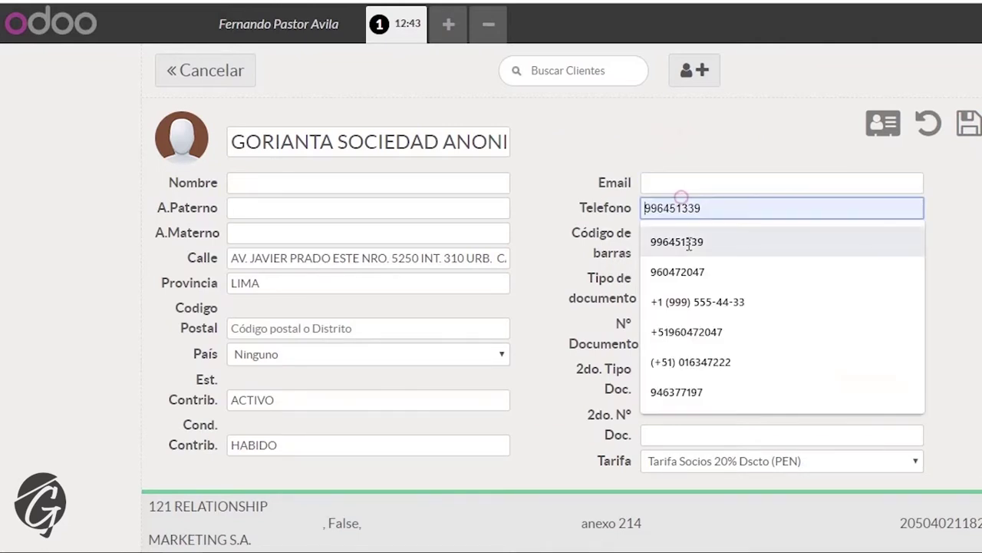
pyautogui.click(659, 155)
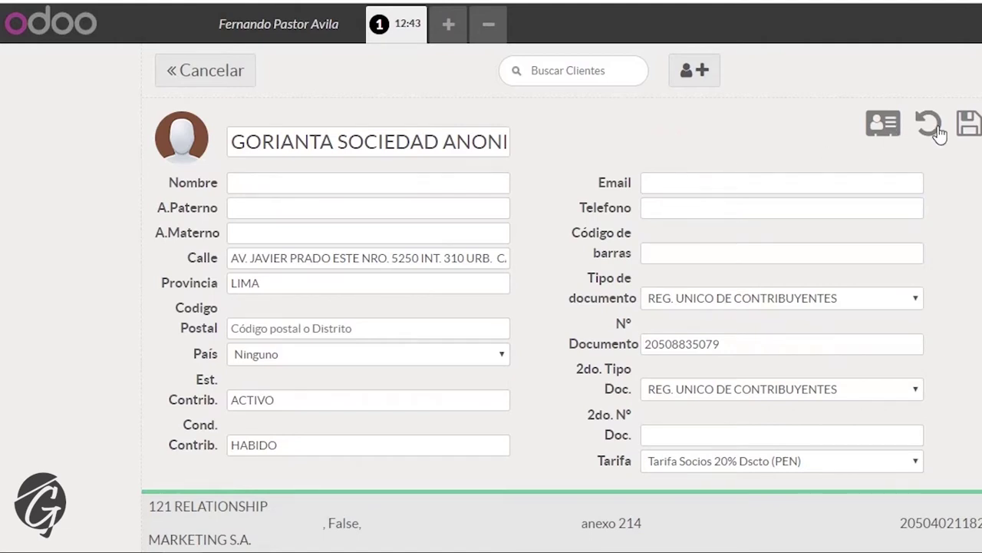
pyautogui.click(934, 129)
pyautogui.click(700, 81)
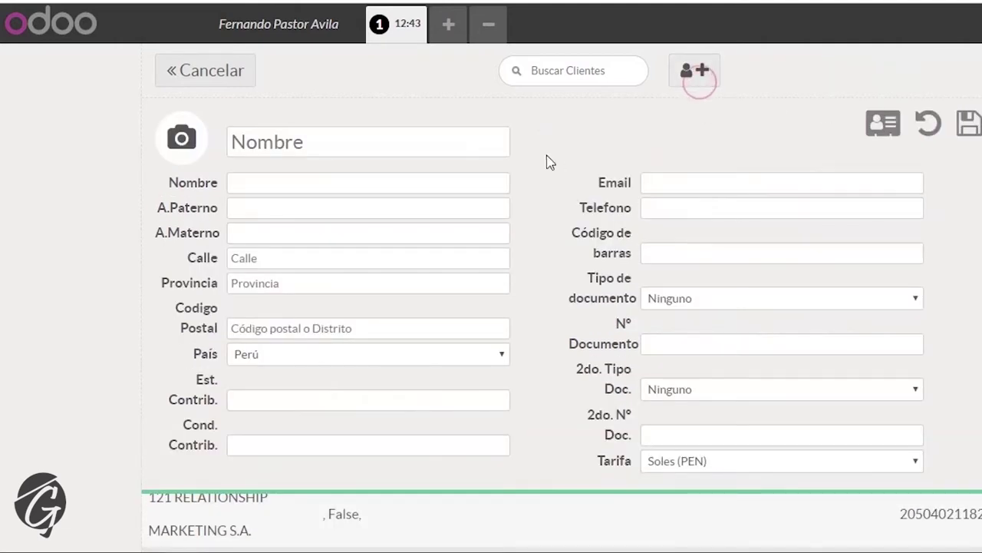
# - Fetch a person's data by entering a DNI under document type DOC. NACIONAL DE IDENTIDAD
pyautogui.click(708, 296)
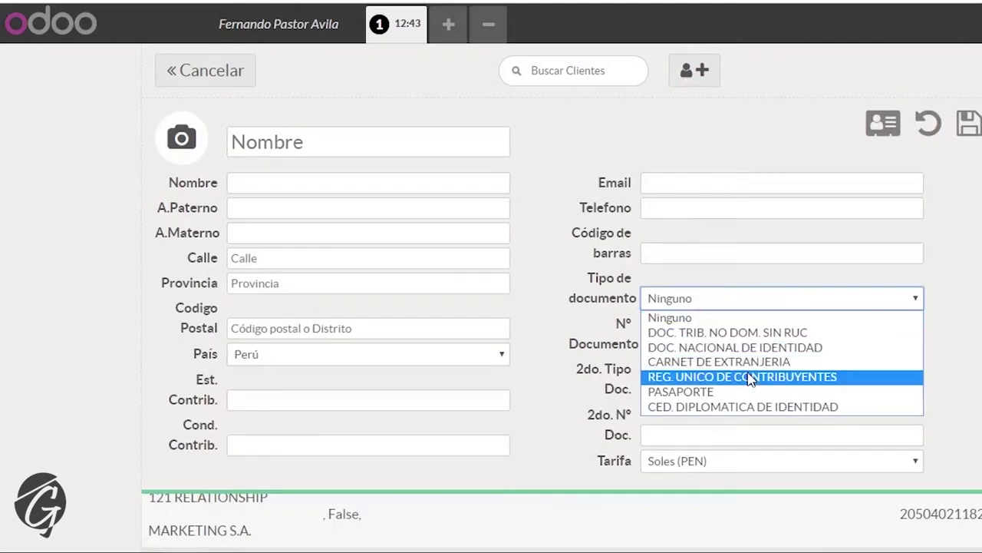
pyautogui.click(729, 347)
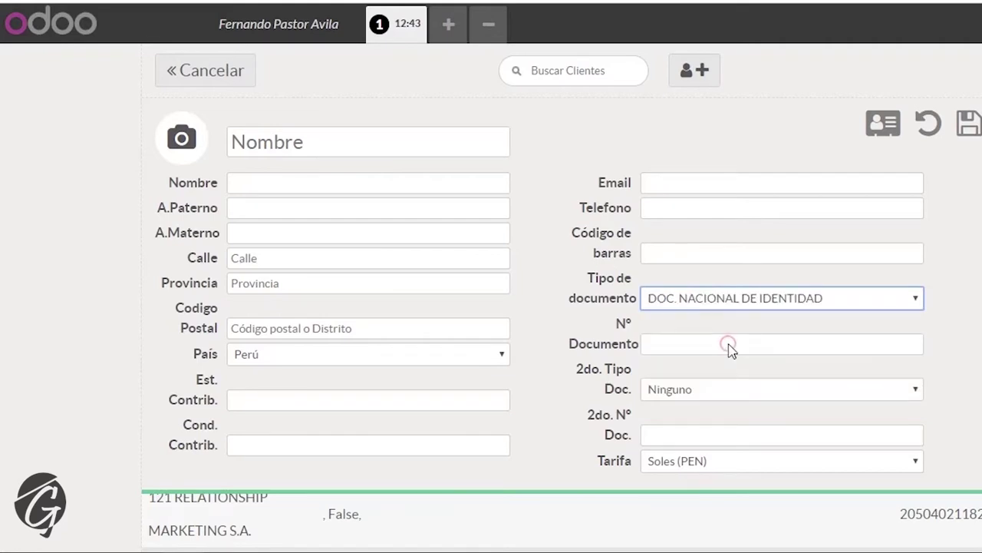
pyautogui.click(673, 348)
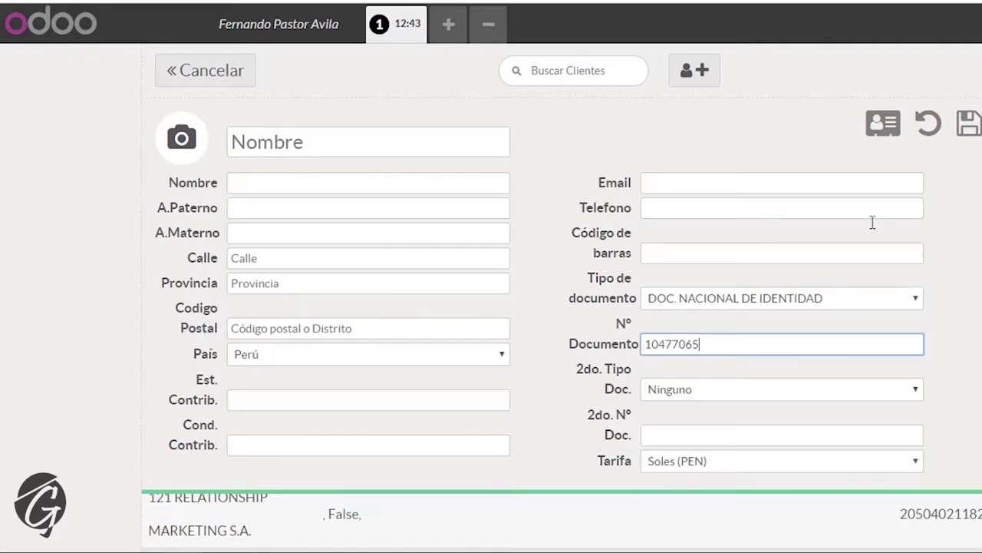
pyautogui.click(884, 132)
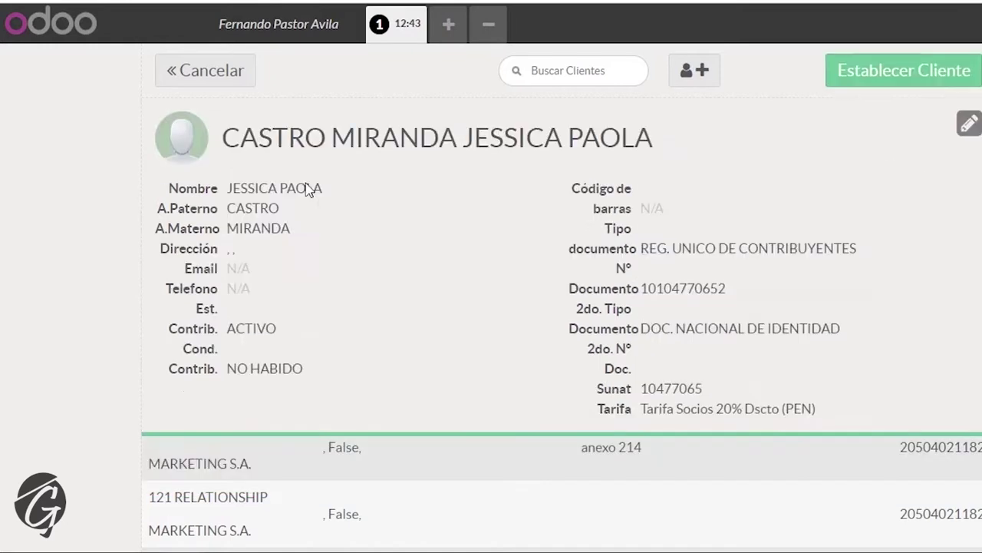
# - Check the fetched given names, maternal surname, email and phone fields in edit mode
pyautogui.click(967, 125)
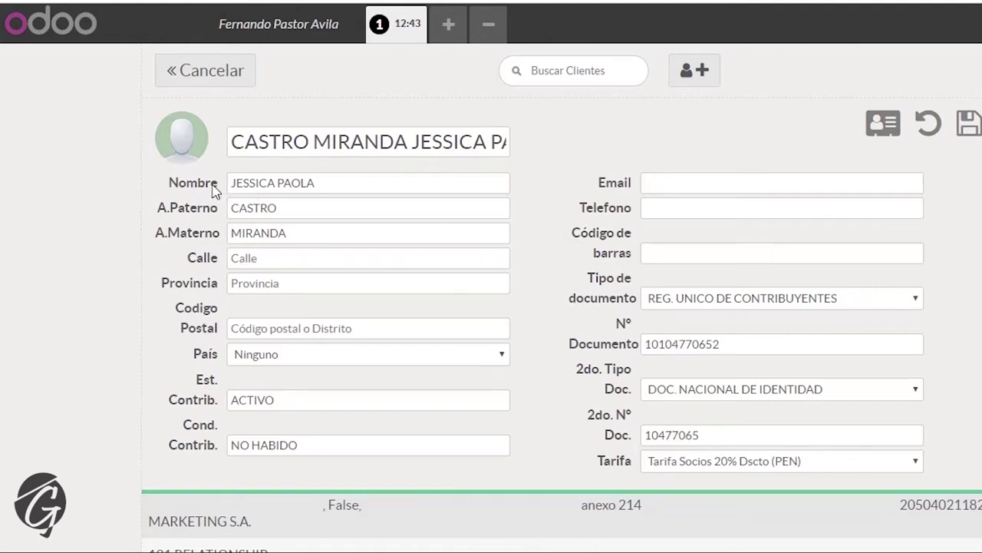
pyautogui.click(307, 233)
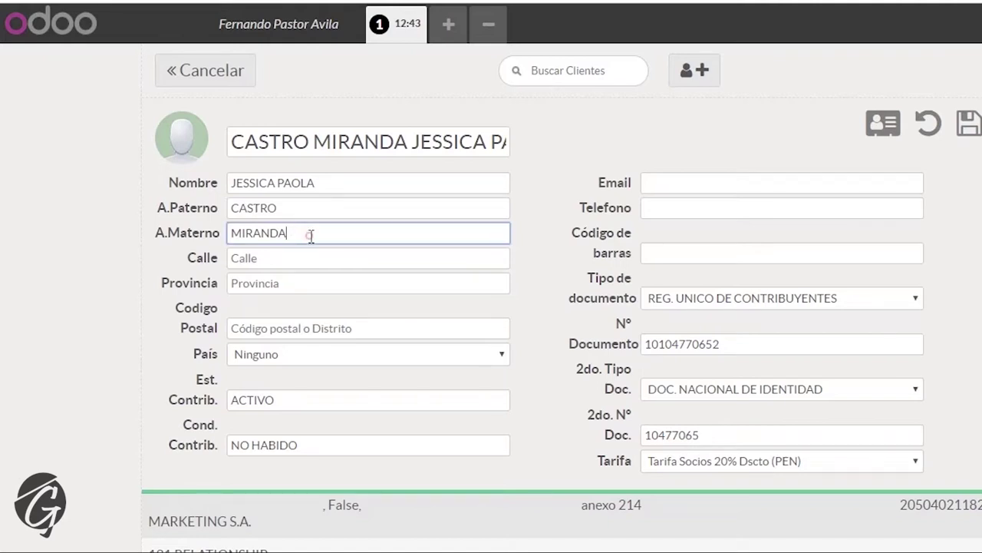
pyautogui.click(341, 180)
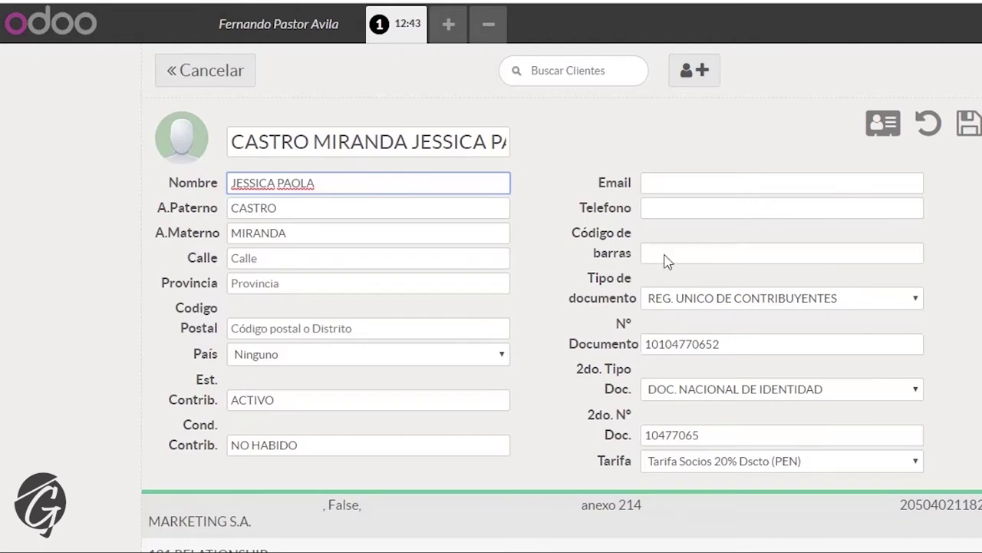
pyautogui.click(678, 184)
pyautogui.click(600, 184)
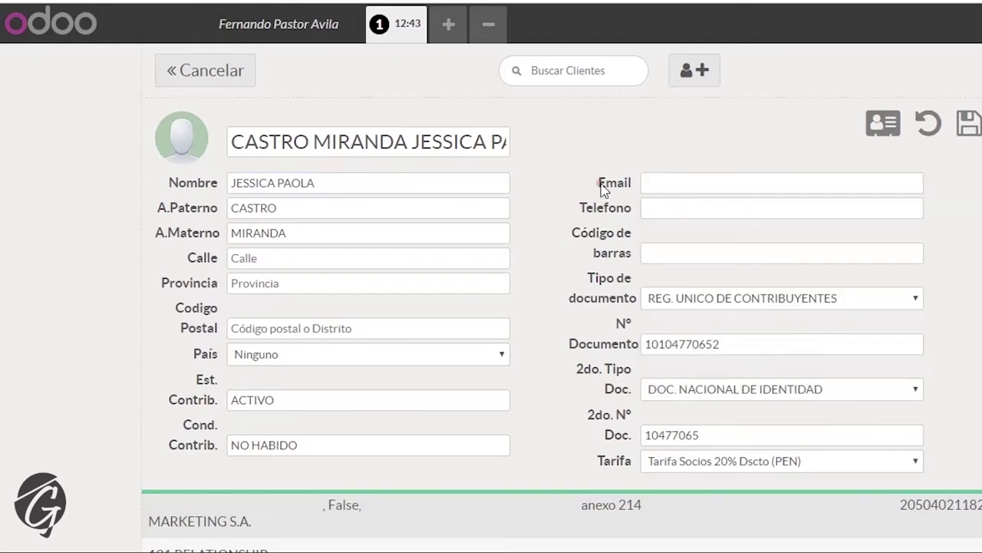
pyautogui.click(664, 204)
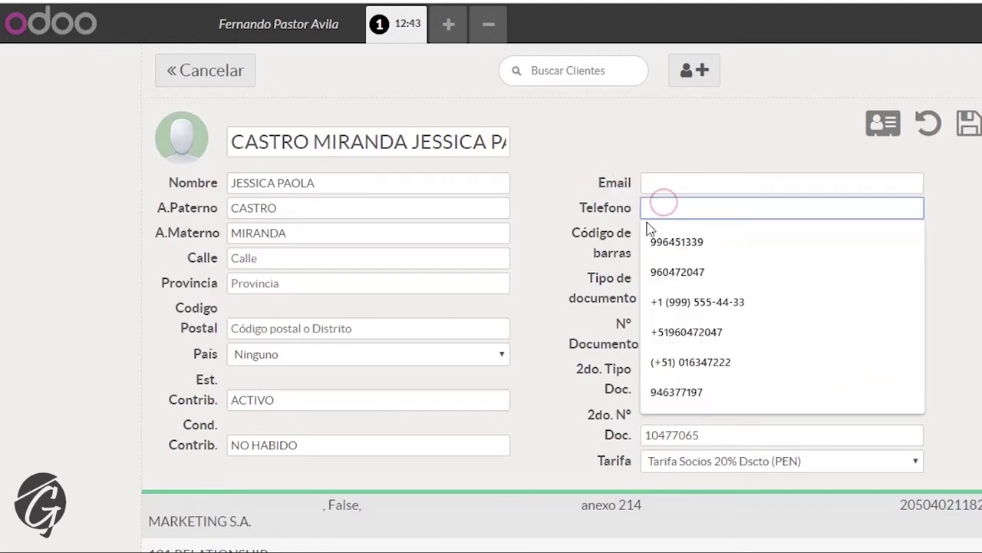
pyautogui.click(647, 229)
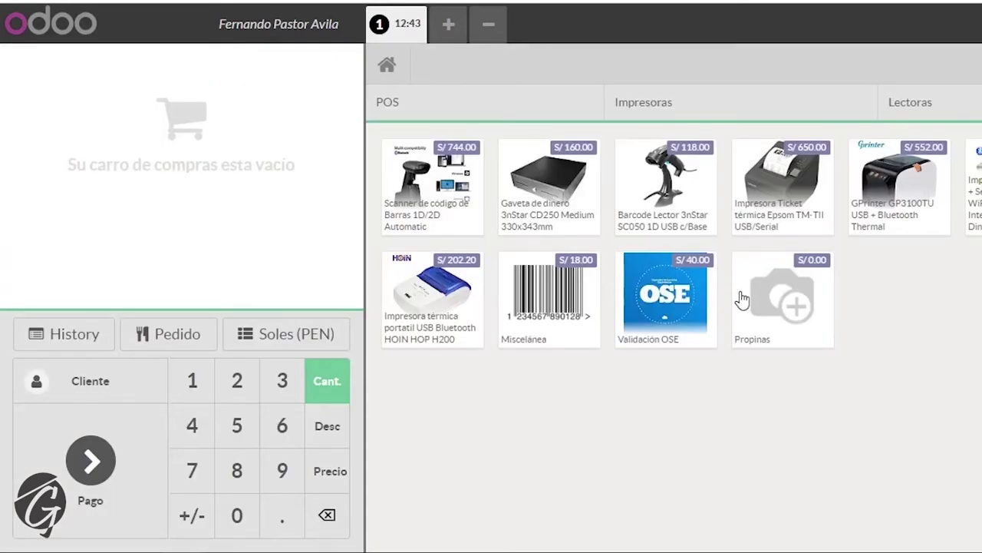
# - Create client CORPORACION BRASPER S.A.C. from its pasted RUC lookup, save it, and return to the sale
pyautogui.click(77, 378)
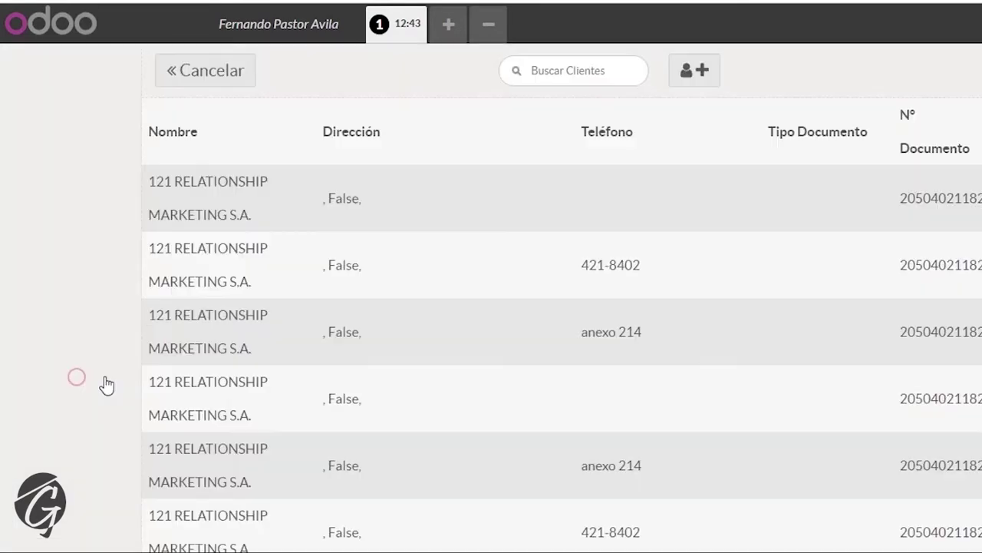
pyautogui.click(694, 74)
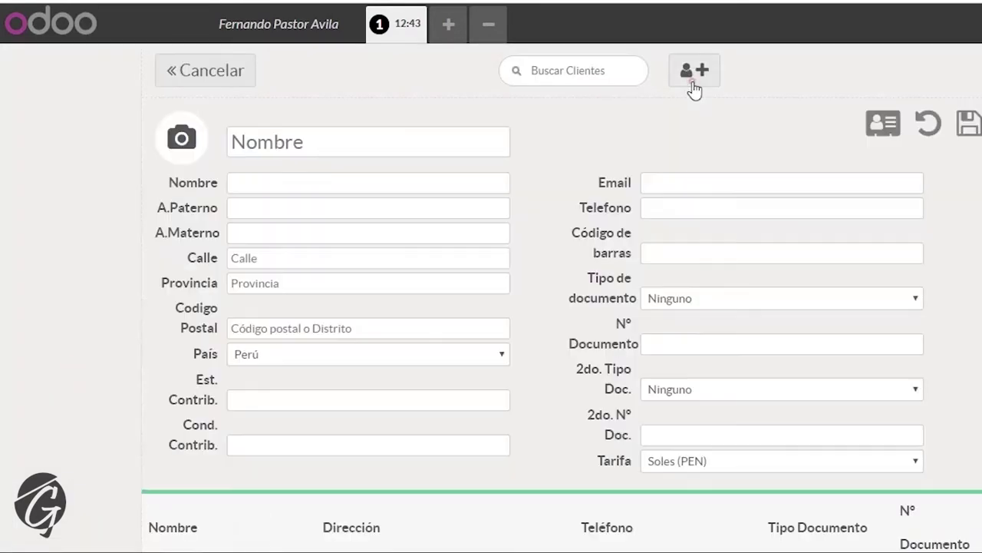
pyautogui.click(708, 298)
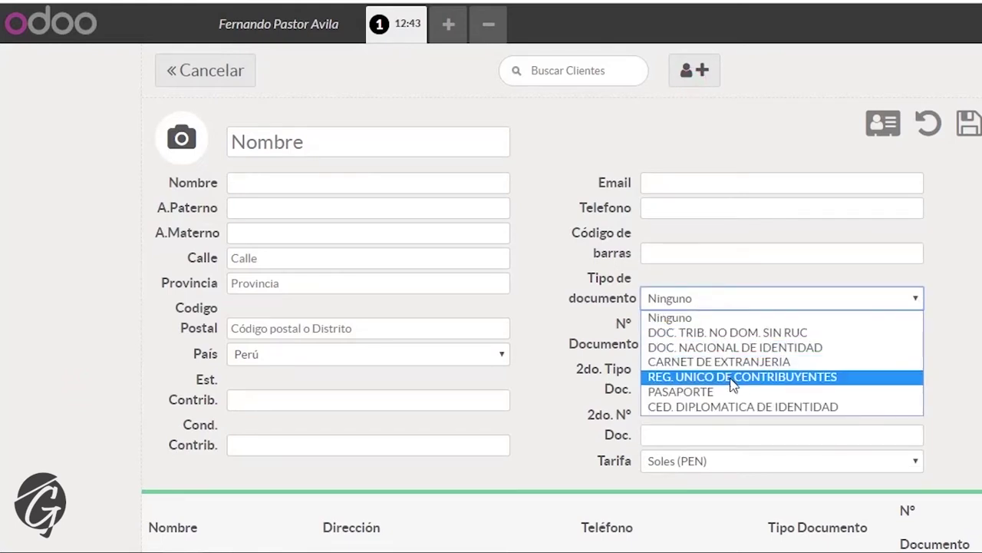
pyautogui.click(731, 376)
pyautogui.click(726, 345)
pyautogui.hotkey('ctrl', 'v')
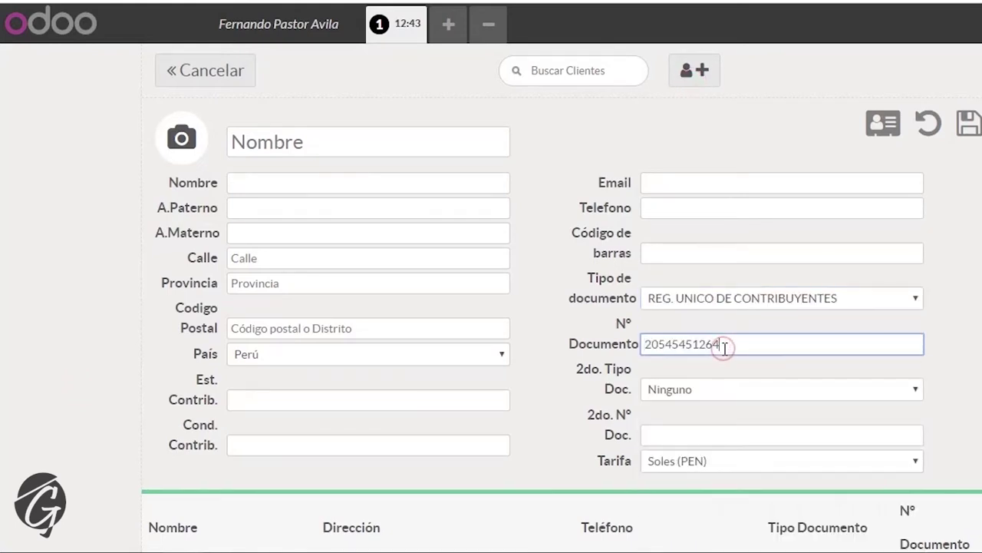
pyautogui.click(883, 125)
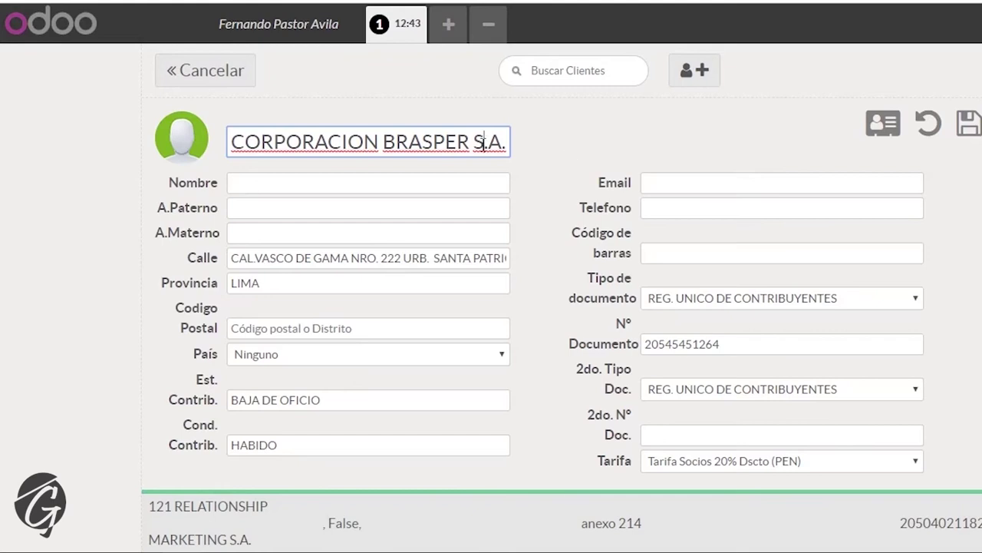
pyautogui.click(883, 129)
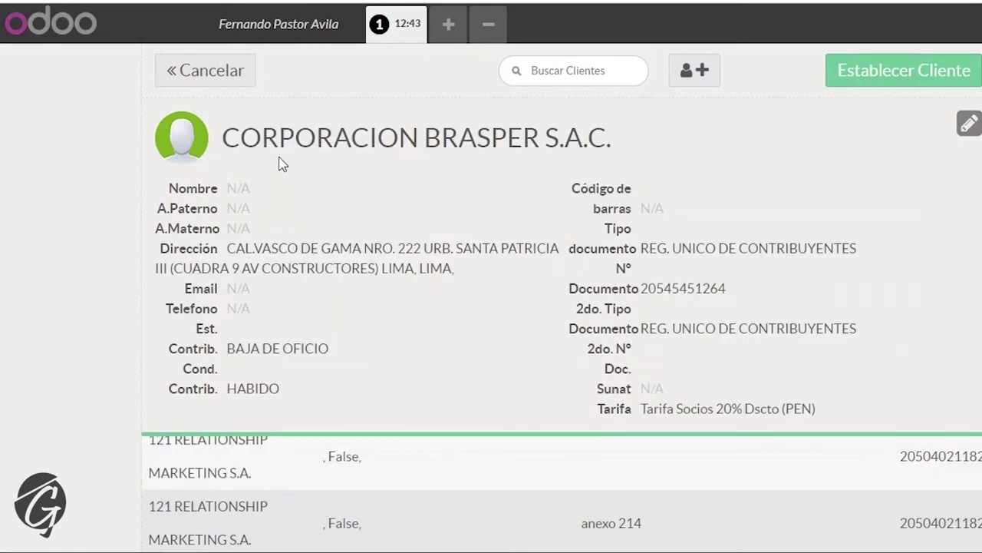
pyautogui.click(220, 68)
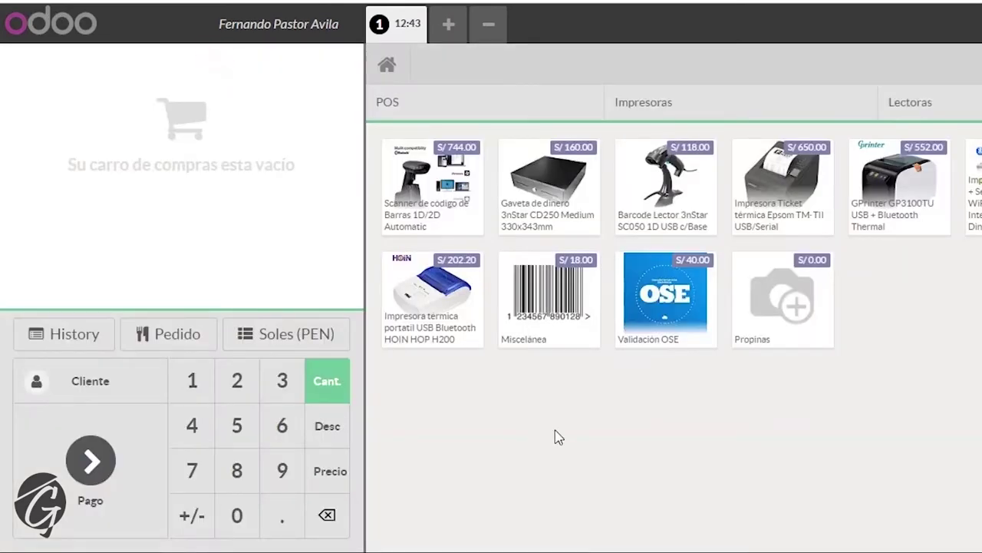